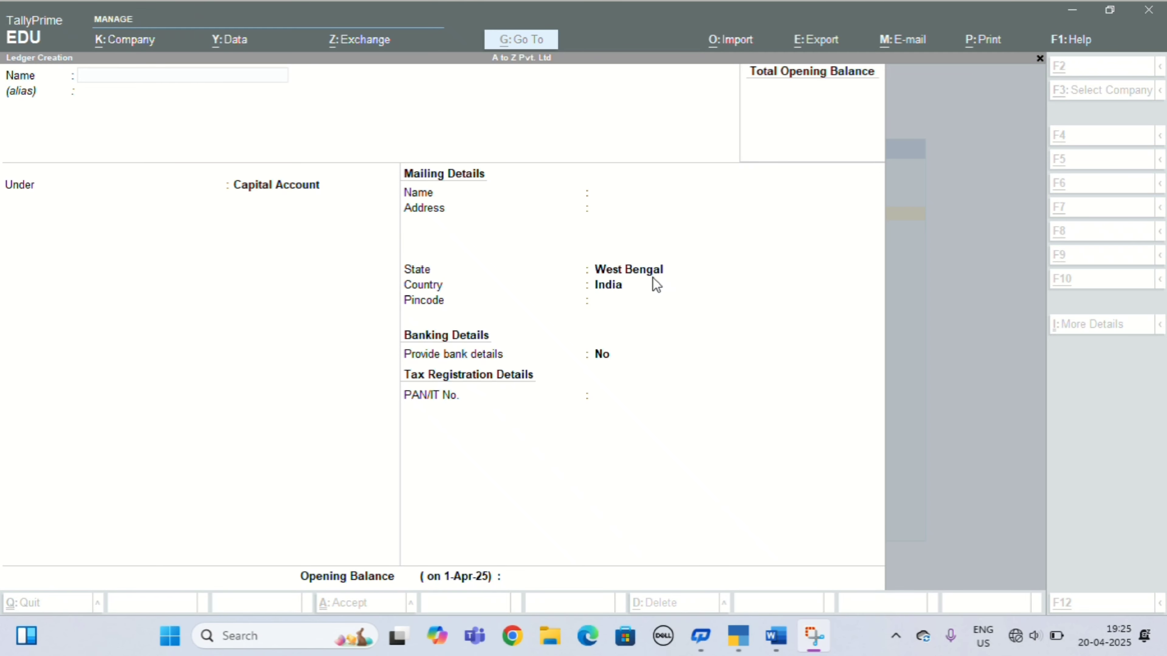
Consult the ledger list in Word, then in TallyPrime name the new ledger PLANT & MACHINERY A/C and group it under Fixed Assets
key("alt+Tab")
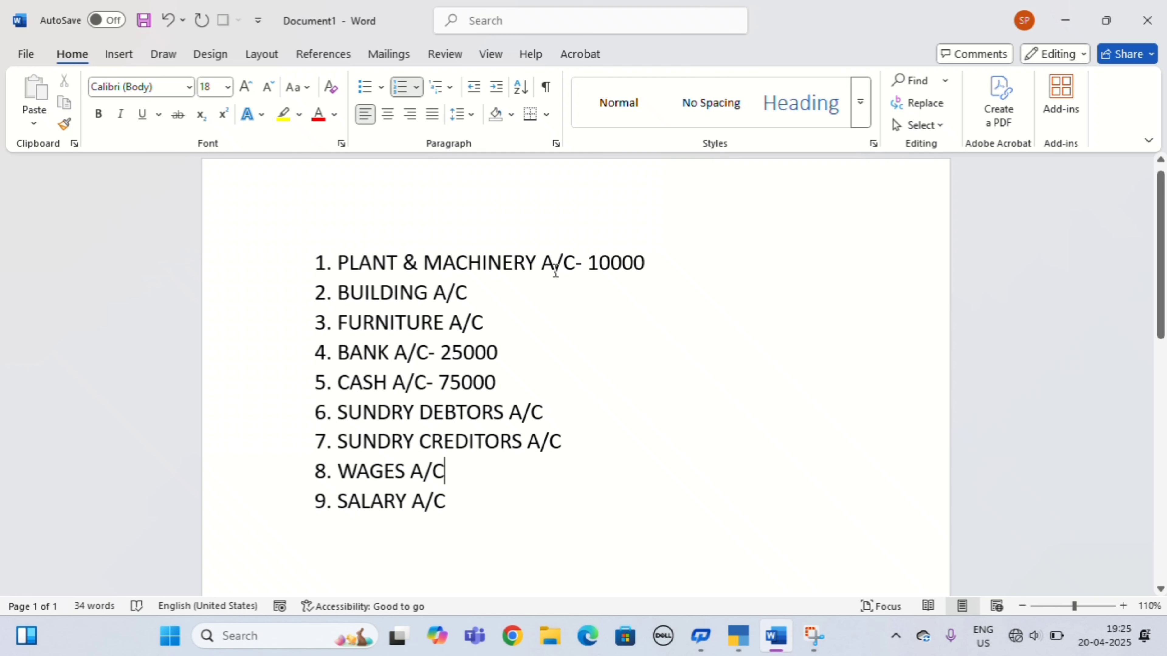
left_click(739, 636)
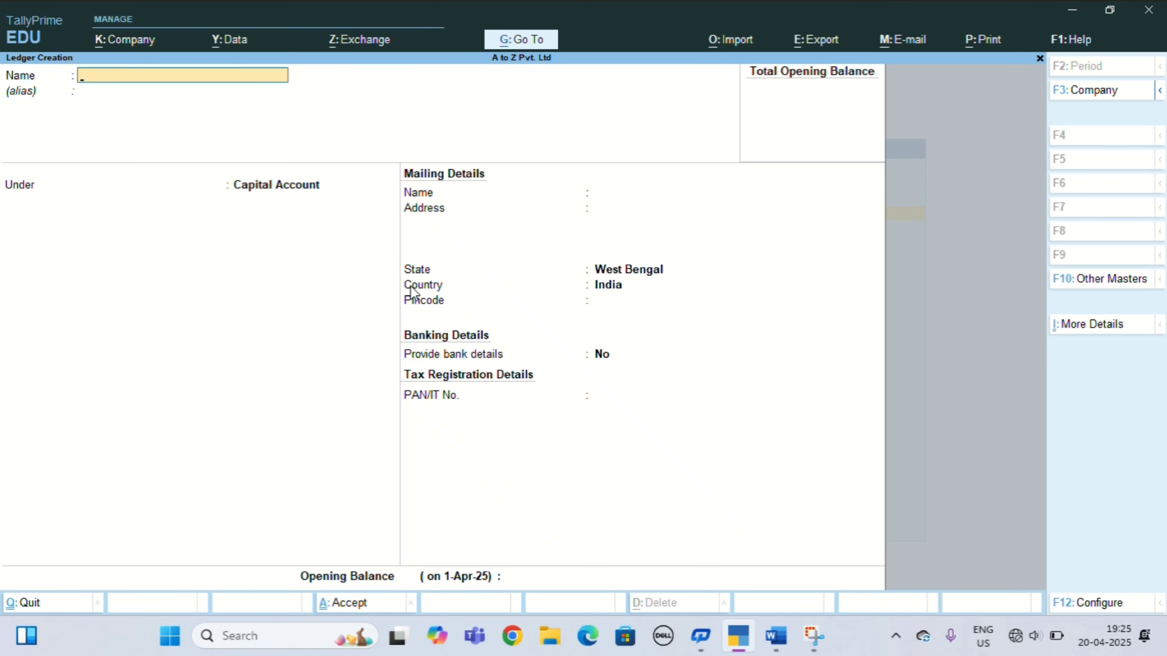
type("PLANT & MACHINERY")
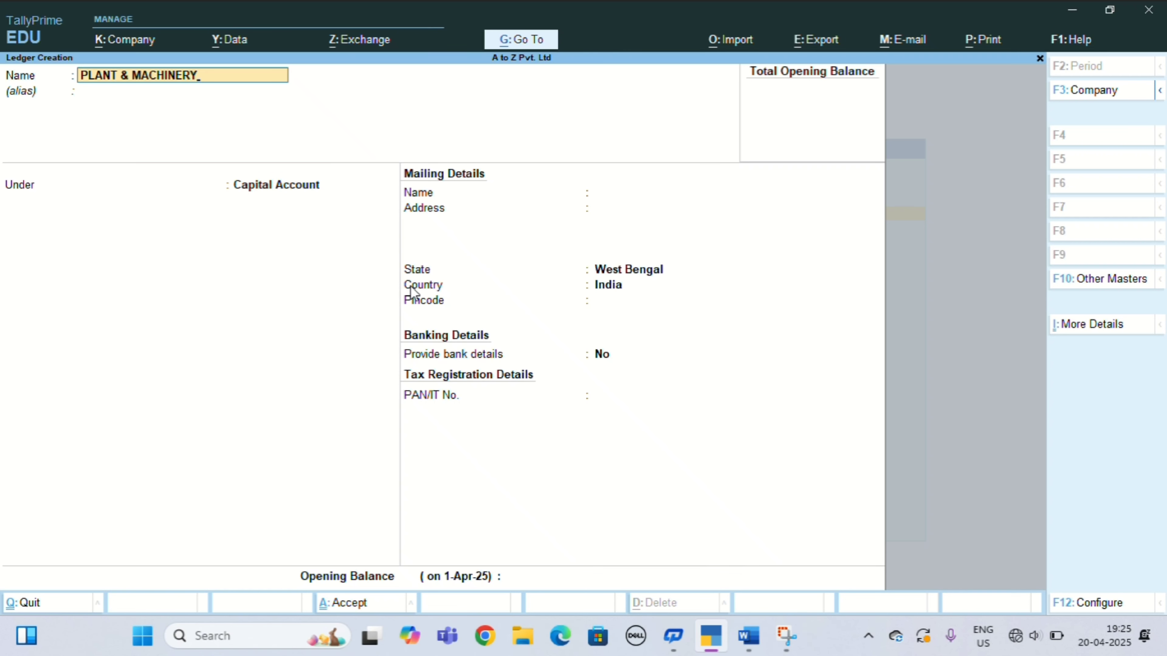
type(" A/C")
key("Return")
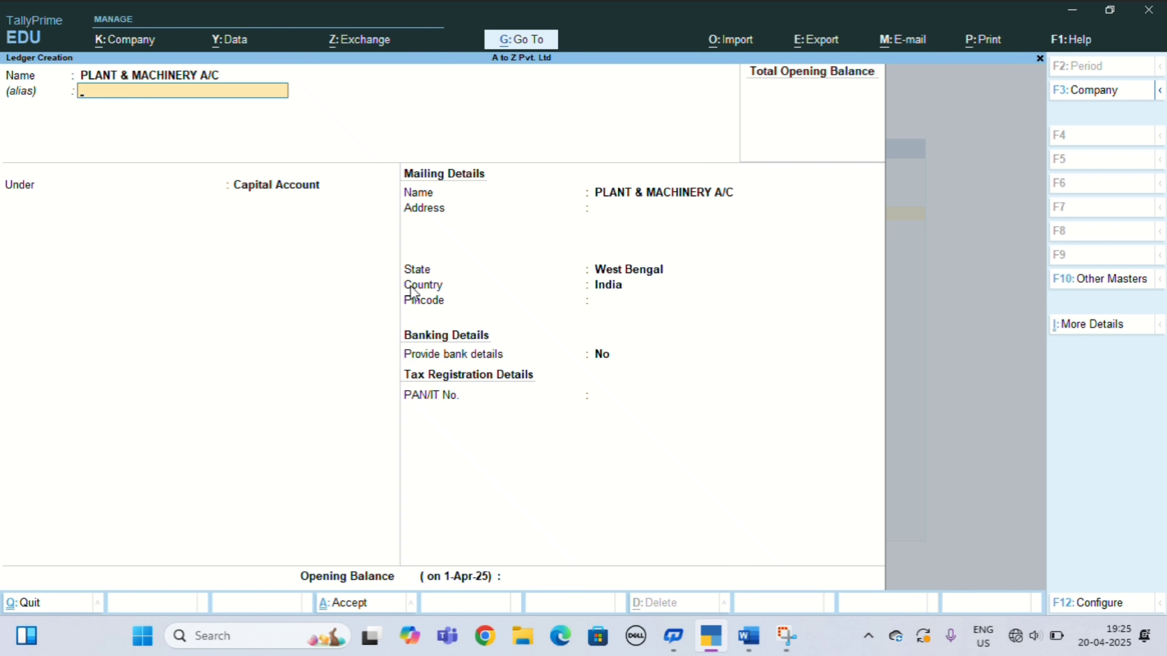
key("Return")
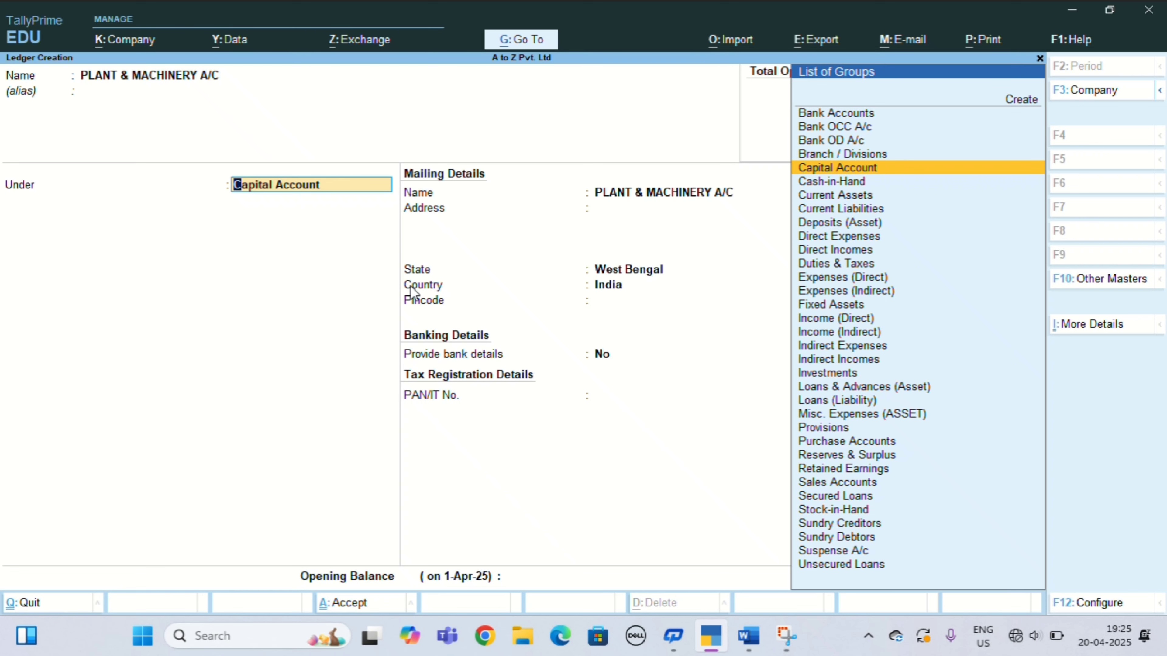
type("FIX")
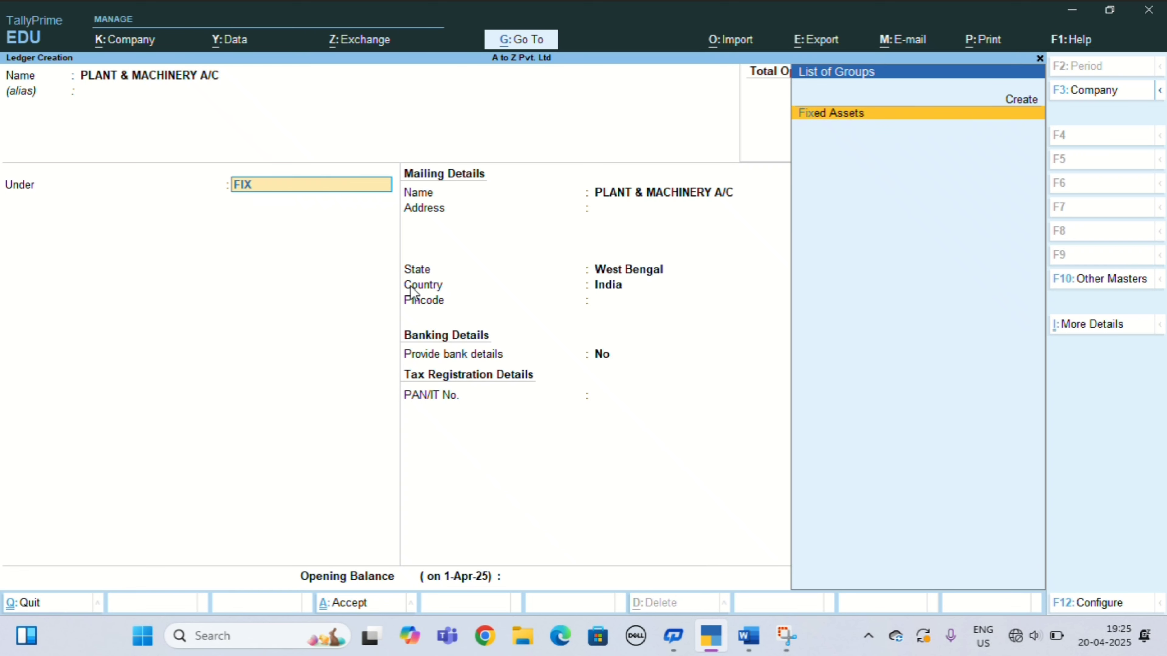
key("Return")
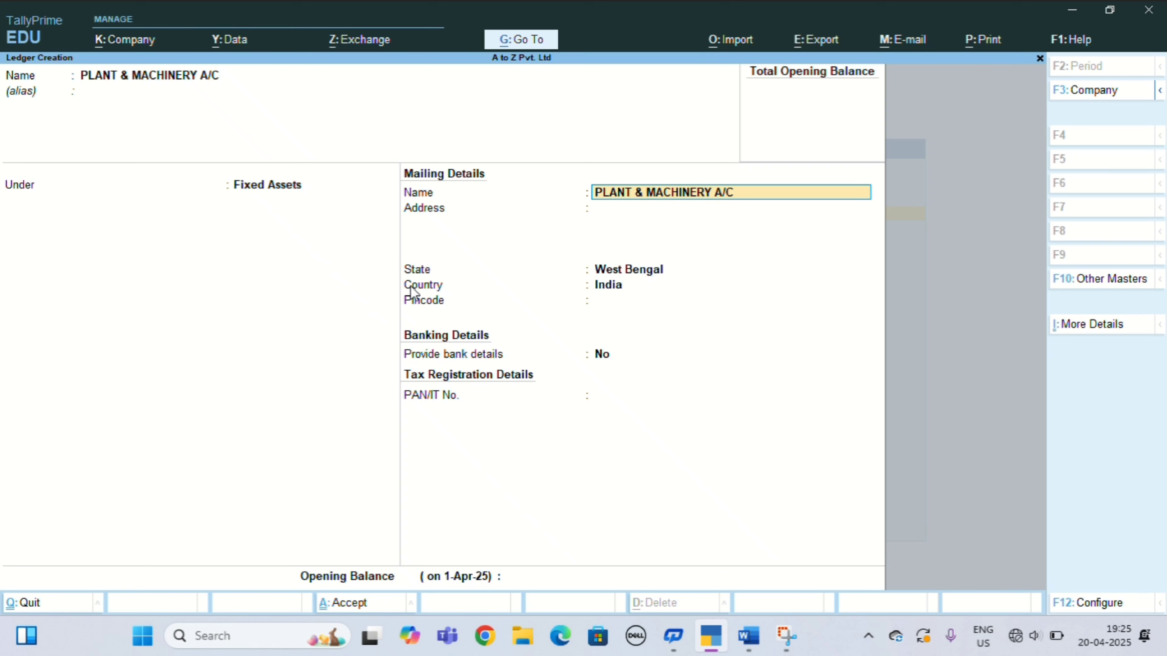
Keep the default mailing, banking and tax details, enter the 10000 Dr opening balance given in the Word list, and save the plant and machinery ledger
key("Return")
key("Return")
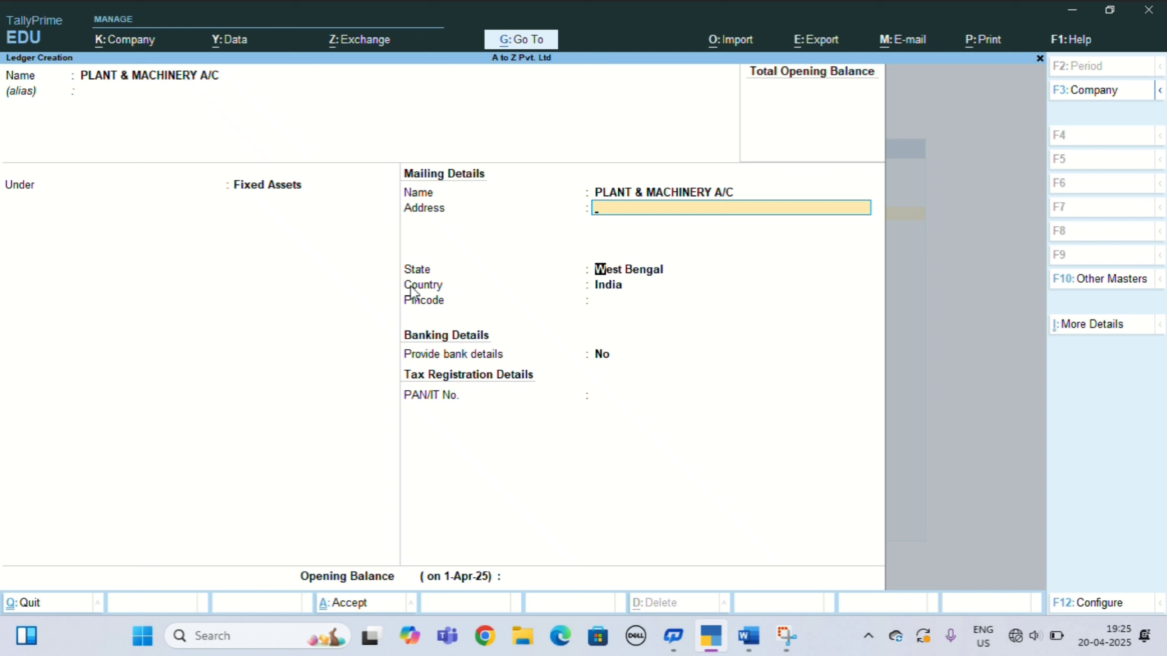
key("Return")
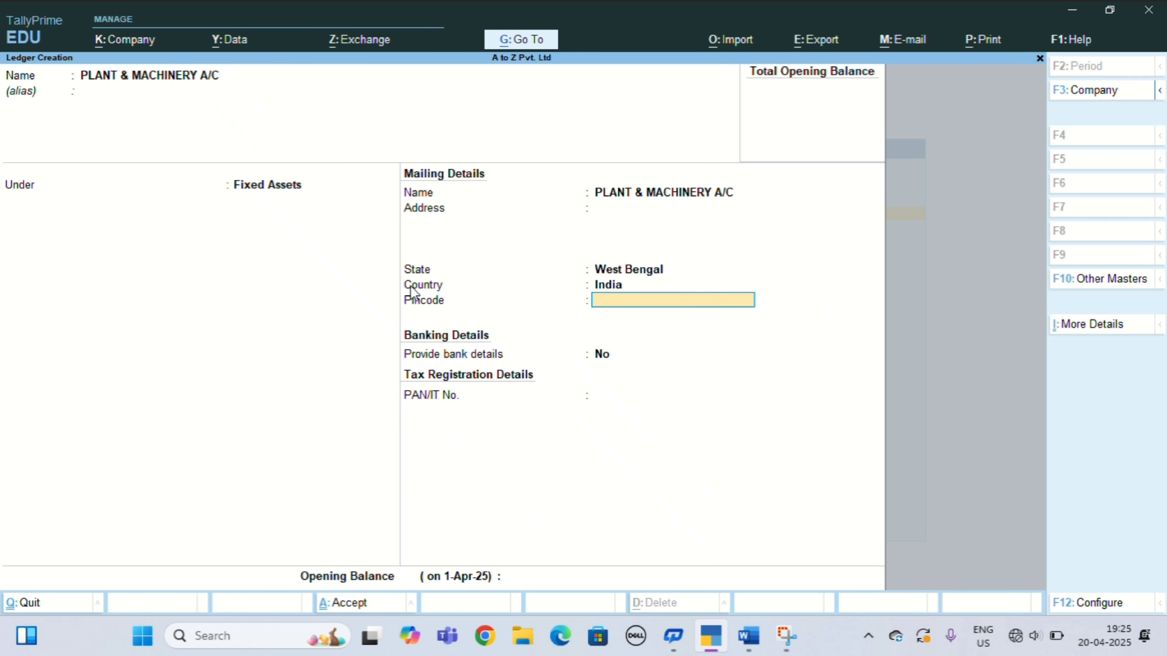
key("Return")
key("Return")
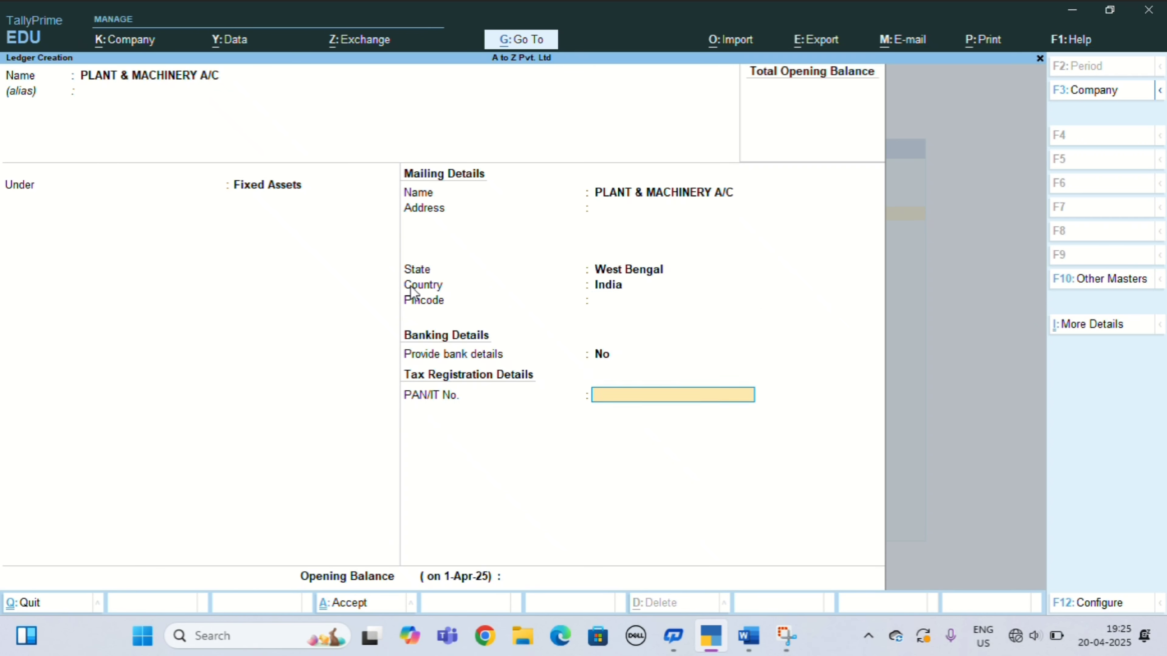
key("Return")
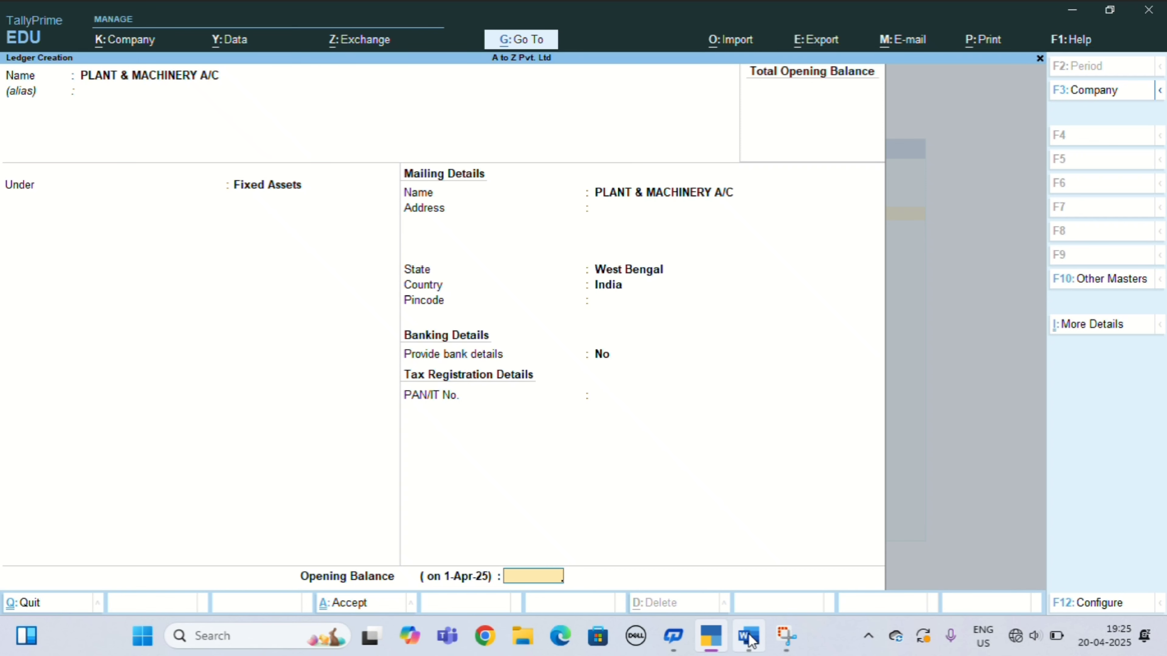
mouse_move(751, 640)
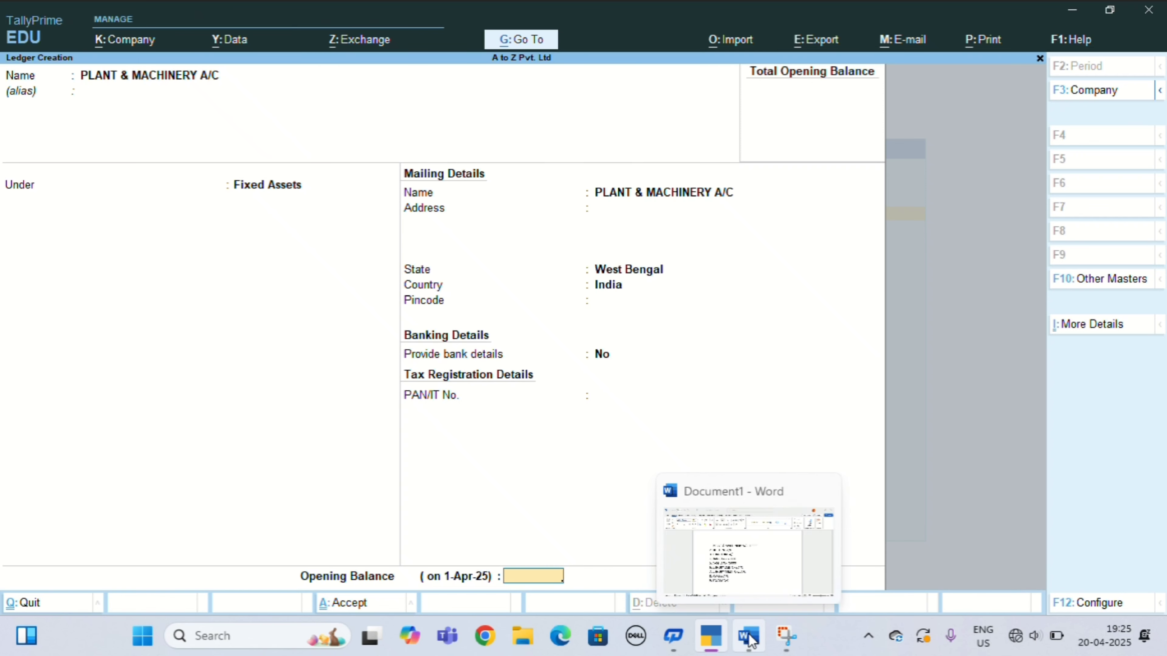
left_click(751, 641)
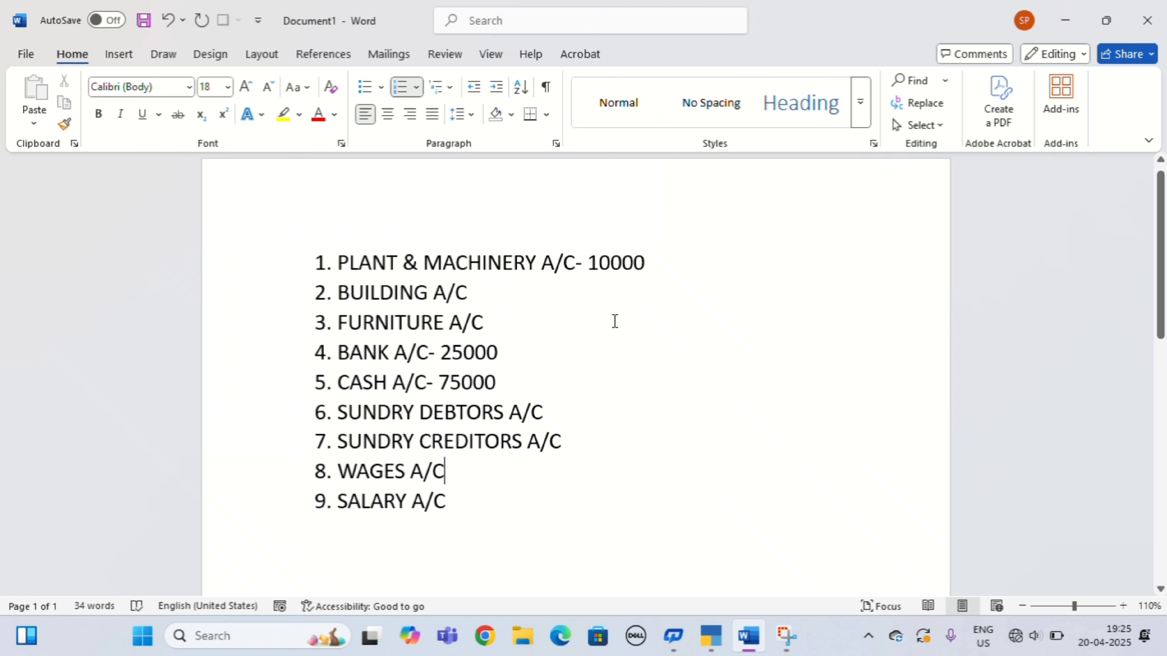
mouse_move(711, 638)
left_click(699, 595)
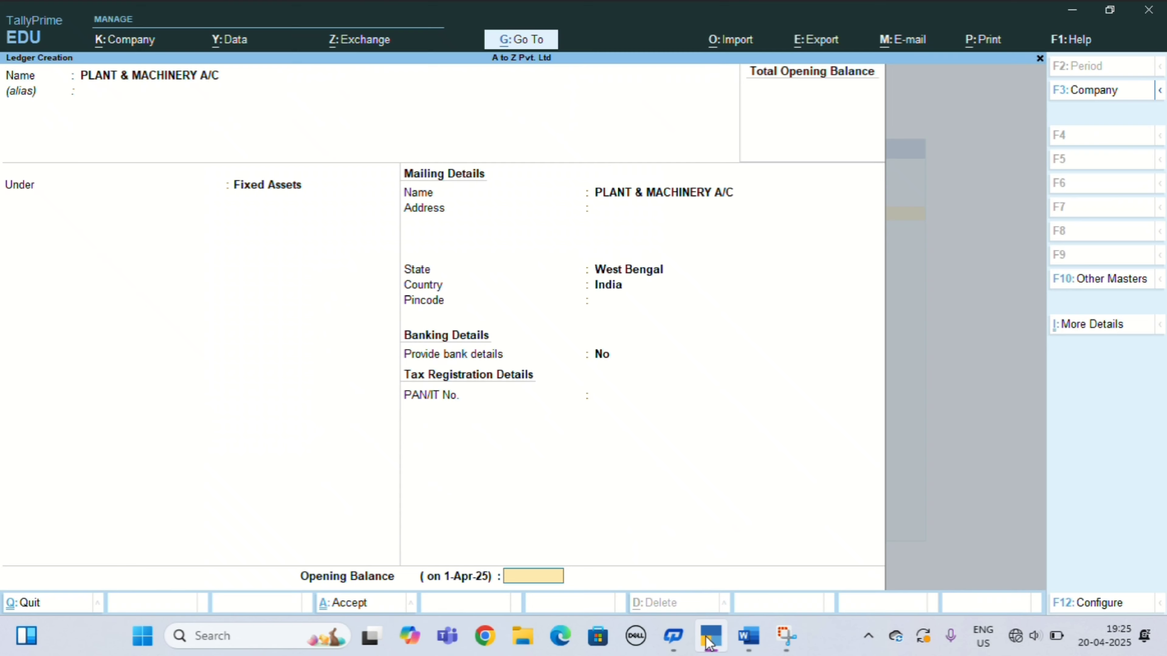
type("10000")
key("Return")
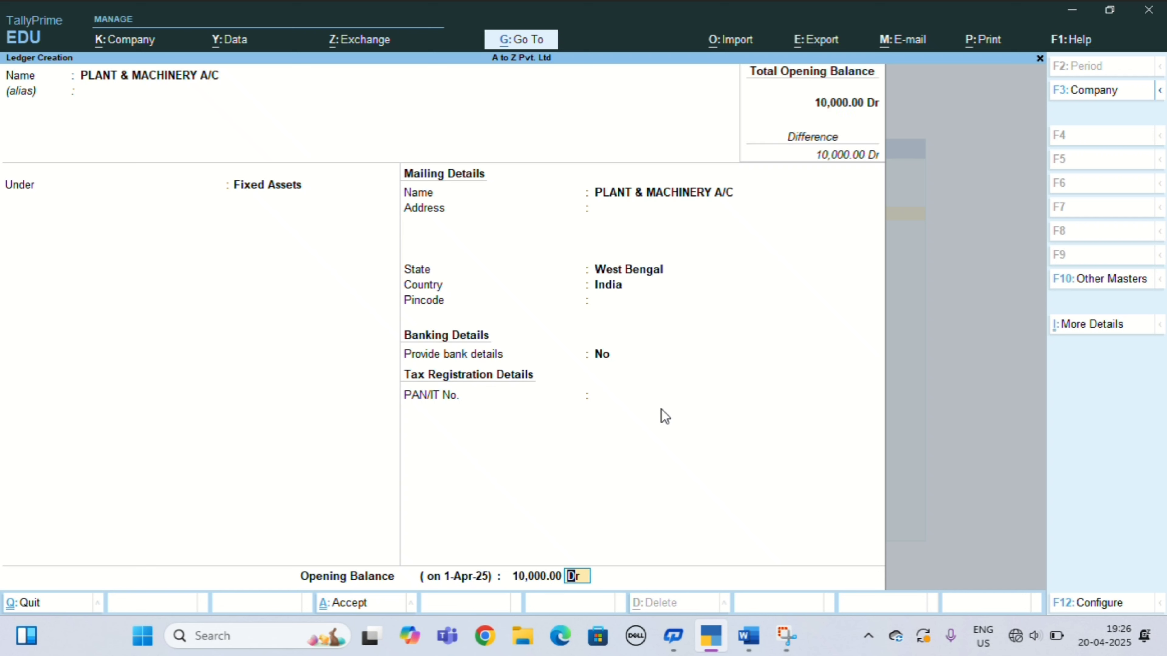
key("Return")
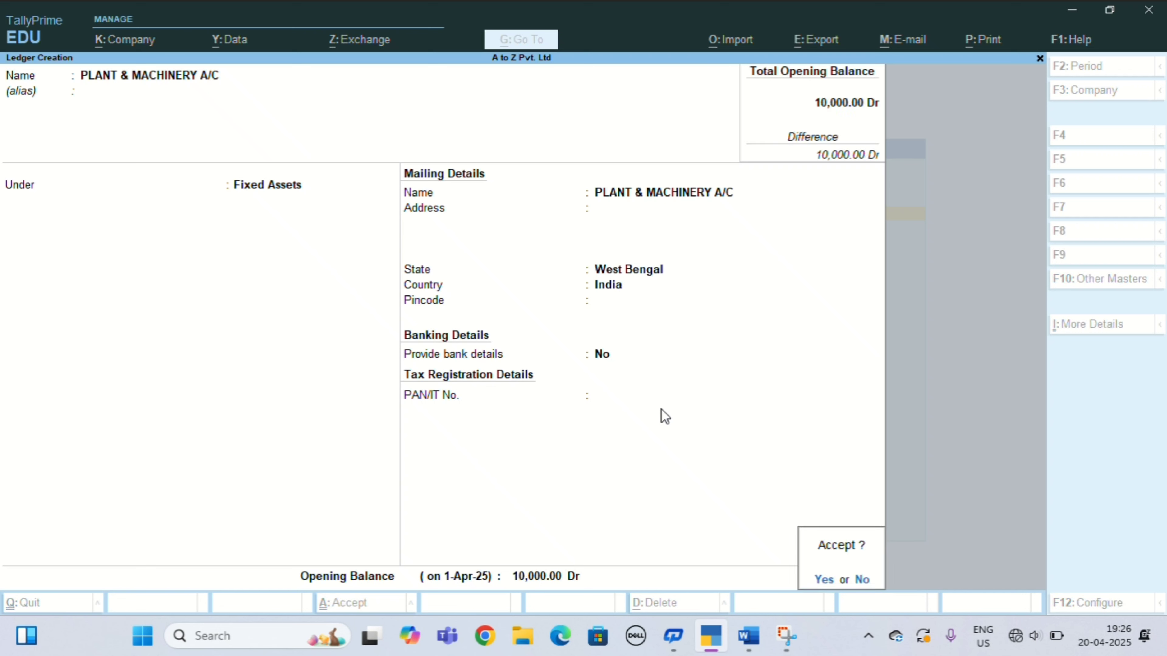
key("Return")
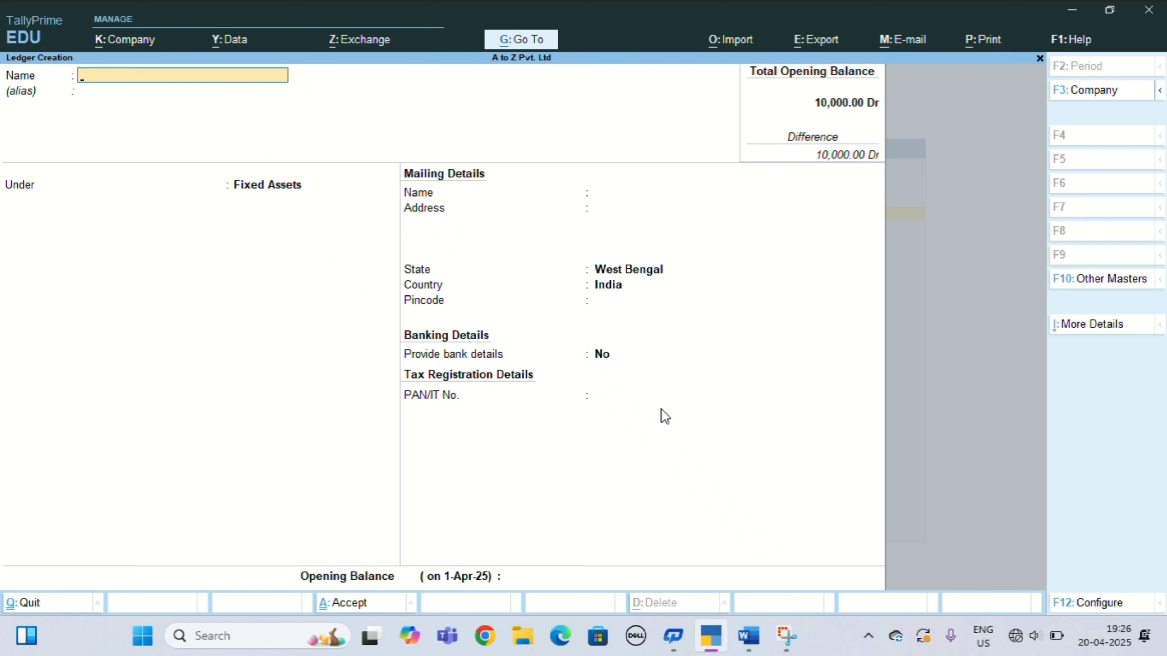
Check the second entry in the Word list and enter a TallyPrime ledger named BUILDING A/C under Fixed Assets
left_click(748, 637)
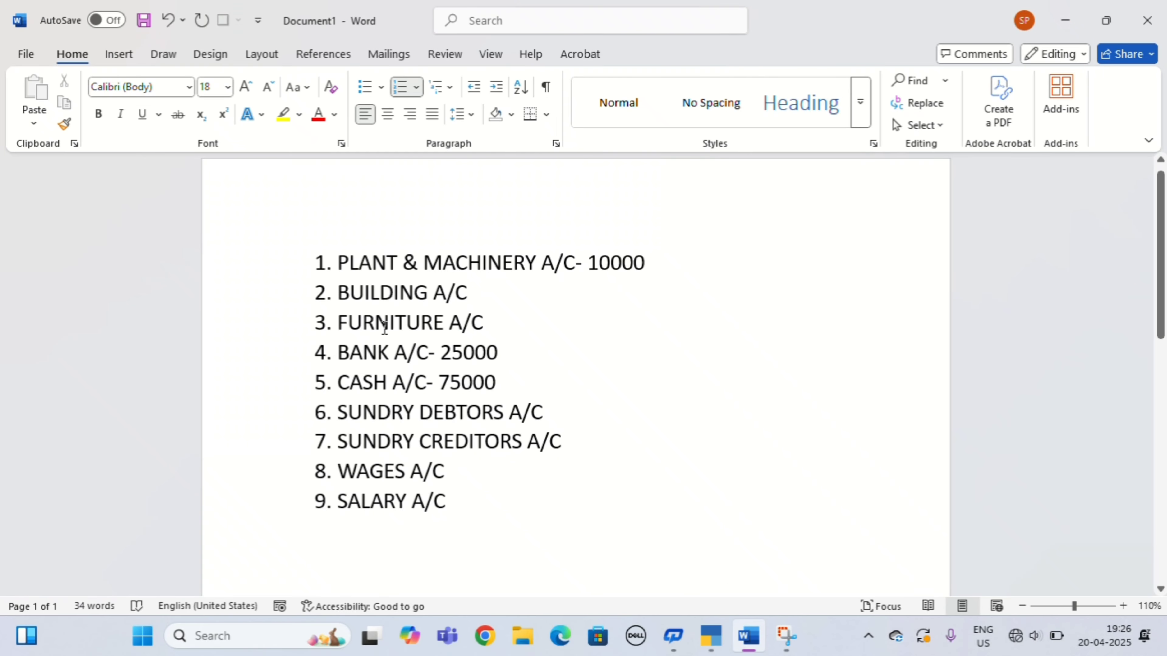
left_click(712, 638)
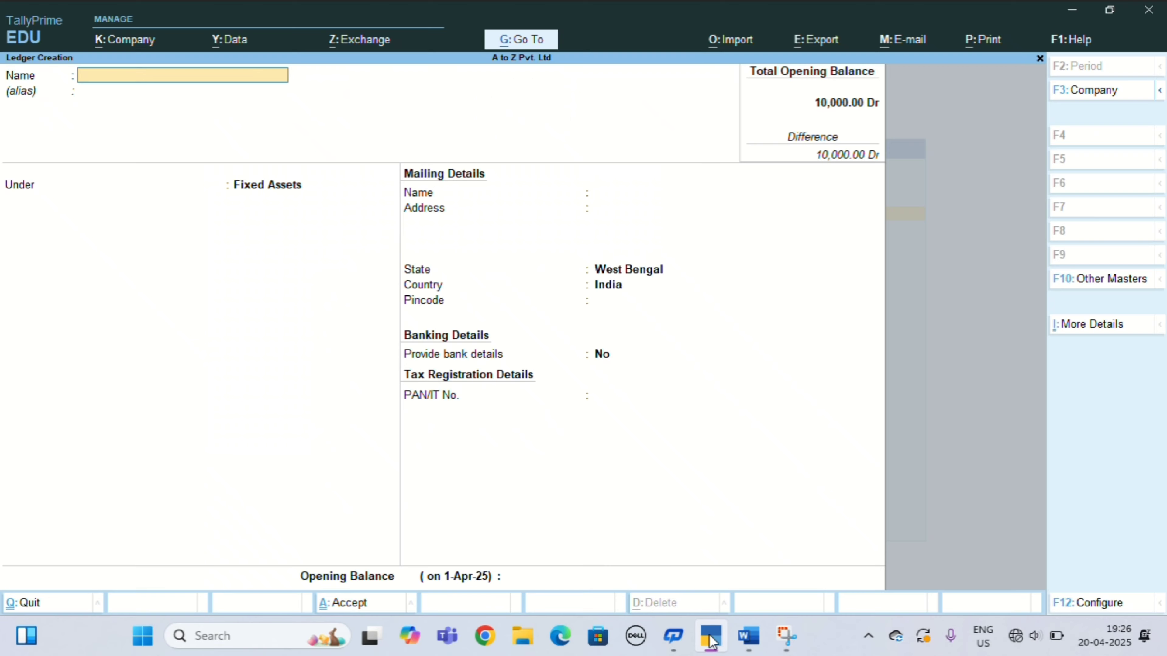
type("BUILDING A/C")
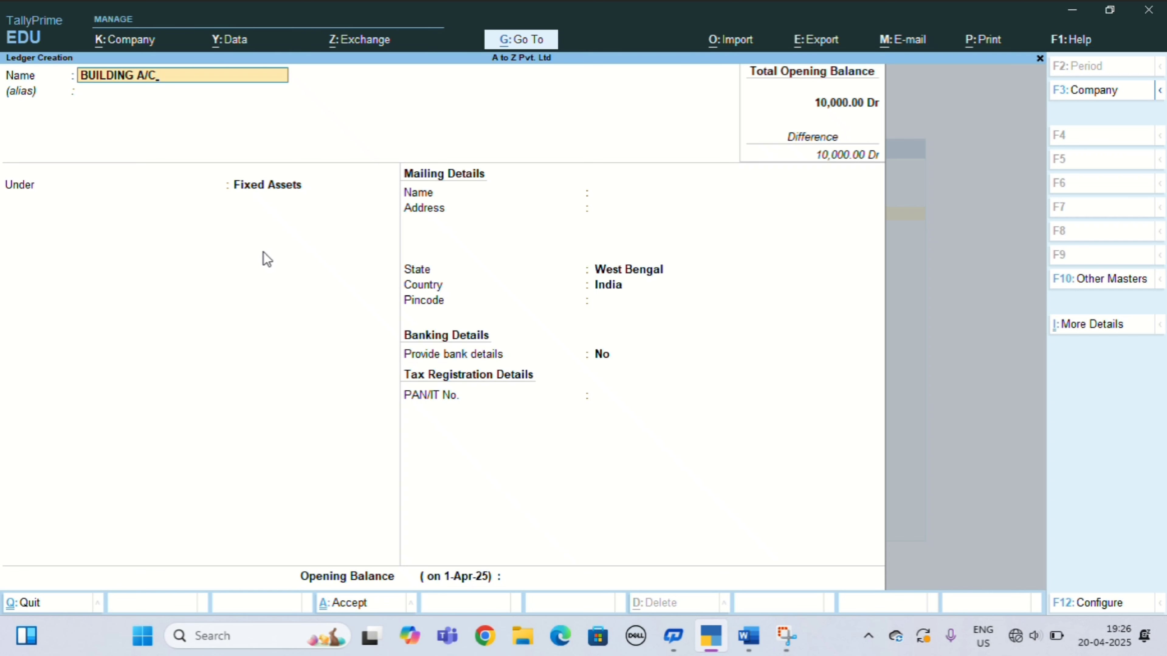
key("Return")
key("Return")
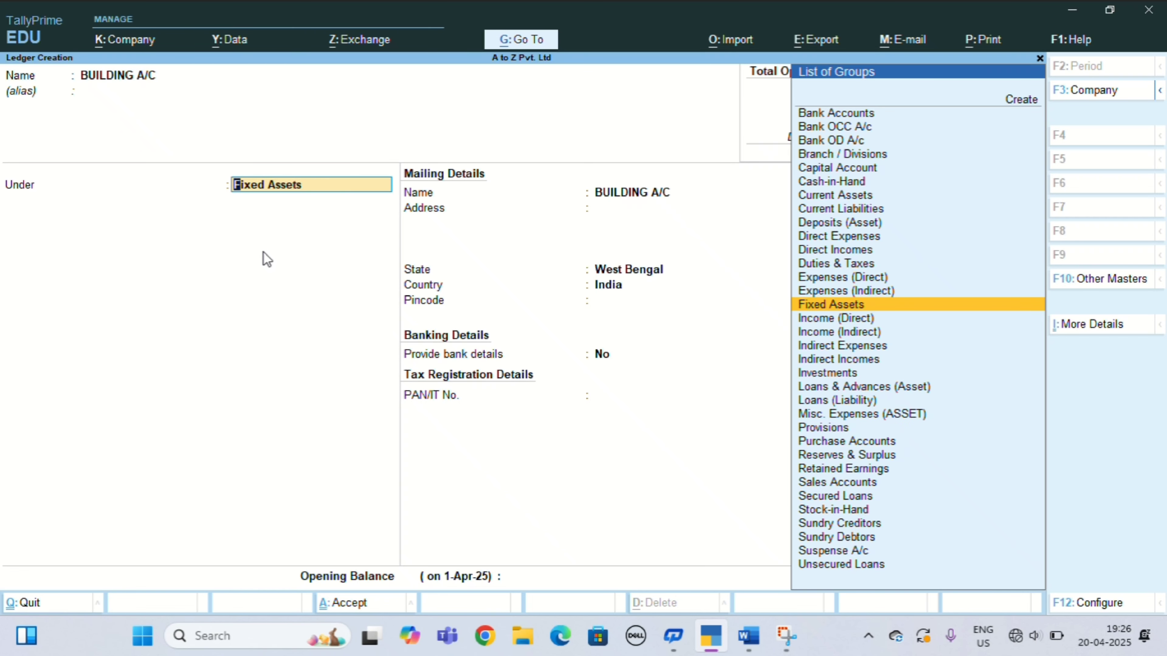
key("Return")
Save the building ledger with default mailing, banking and tax details and no opening balance
key("Return")
key("Return")
key("Return")
key("Return")
key("Return")
key("Return")
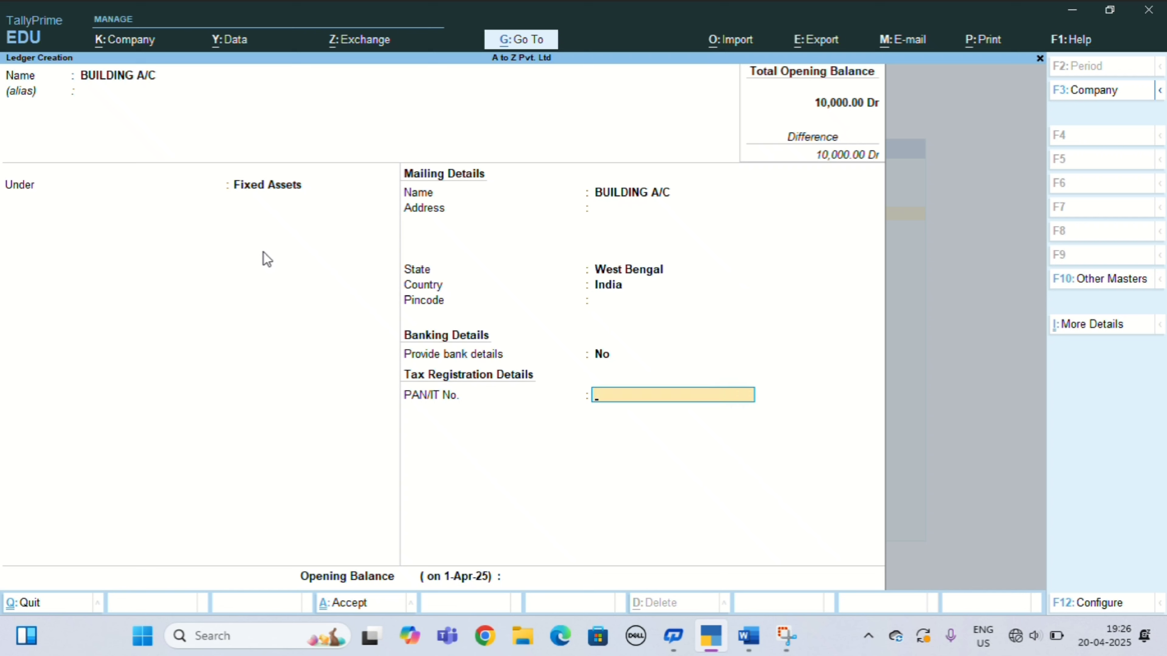
key("Return")
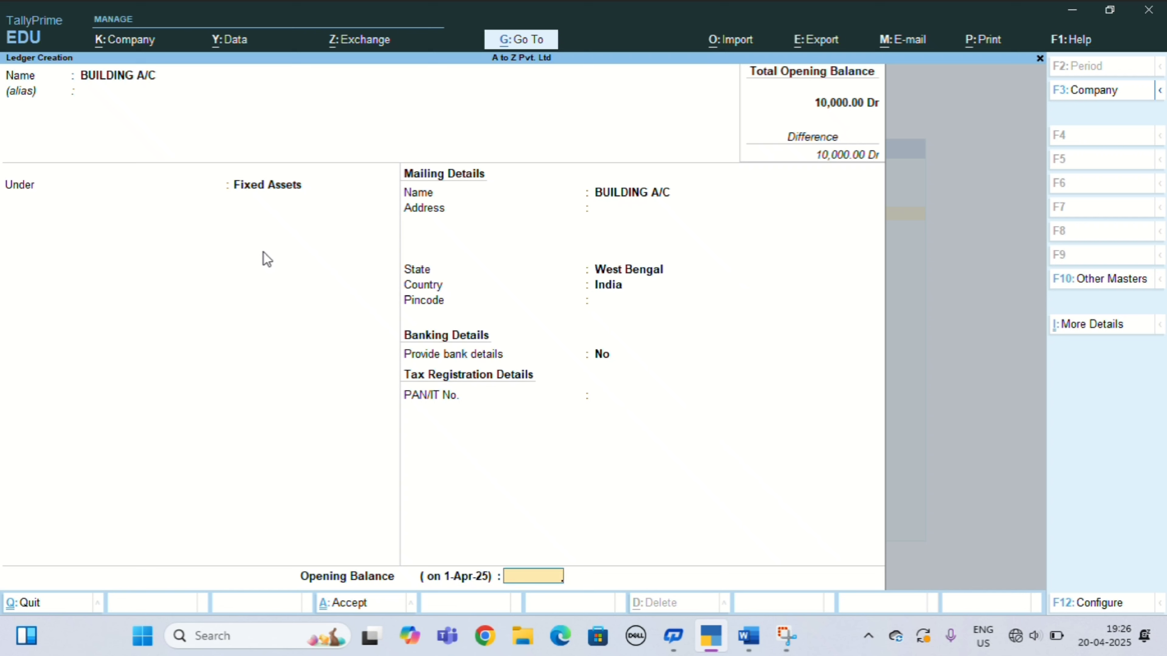
key("Return")
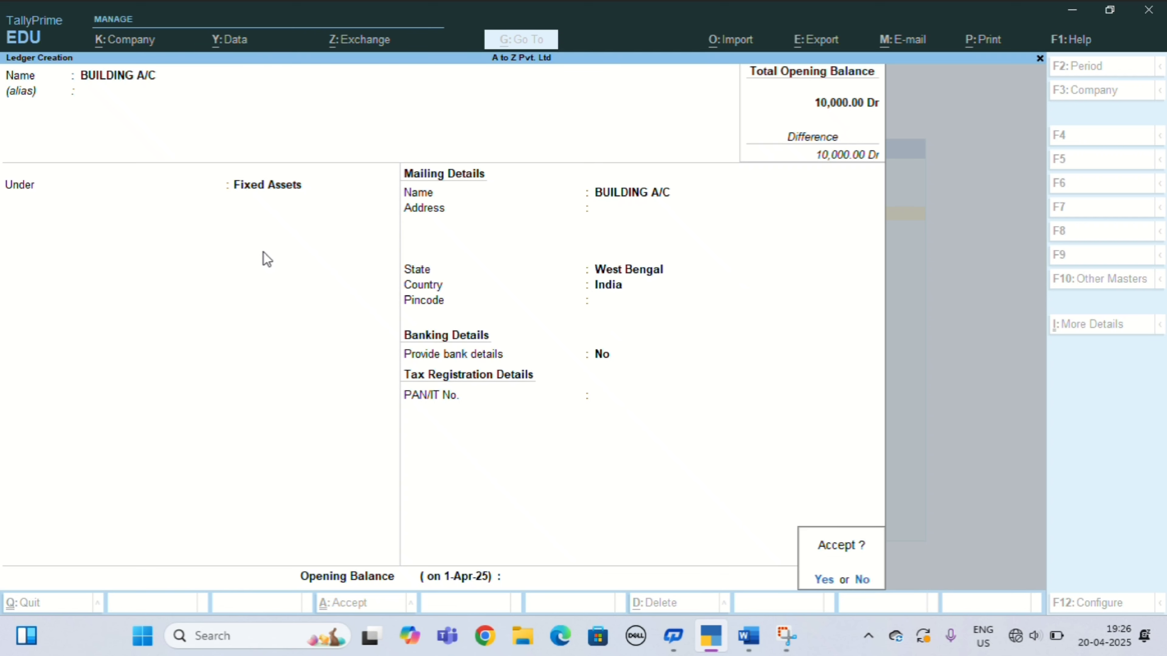
key("Return")
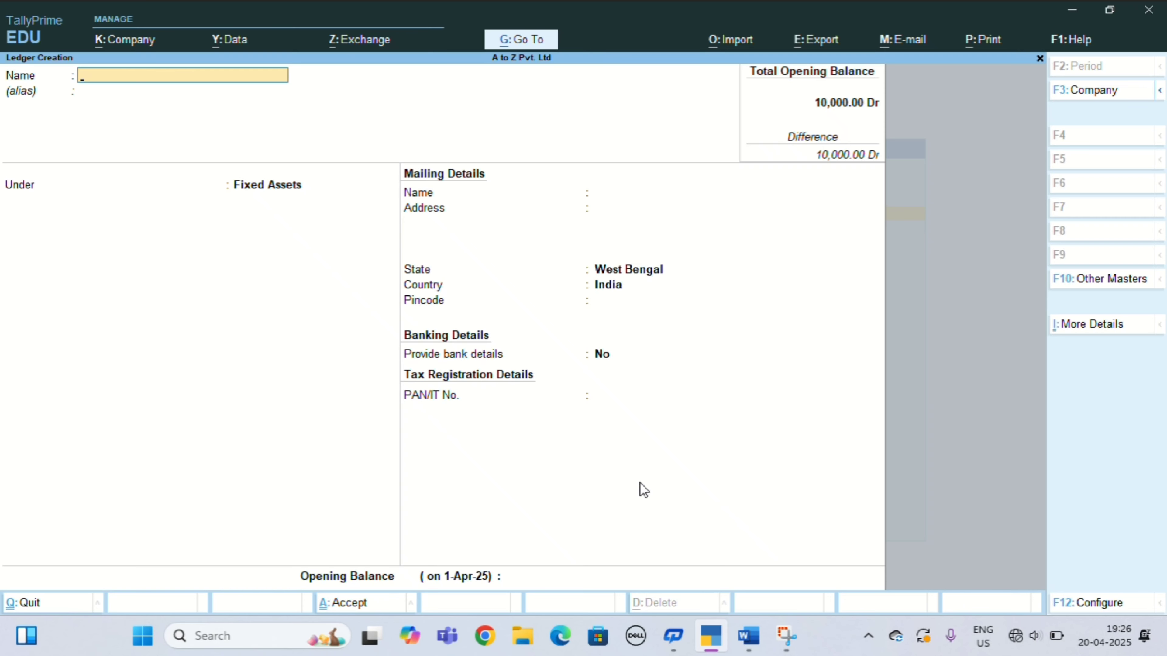
Check the third entry in the Word list and enter a TallyPrime ledger named FURNITURE A/C under Fixed Assets
left_click(749, 638)
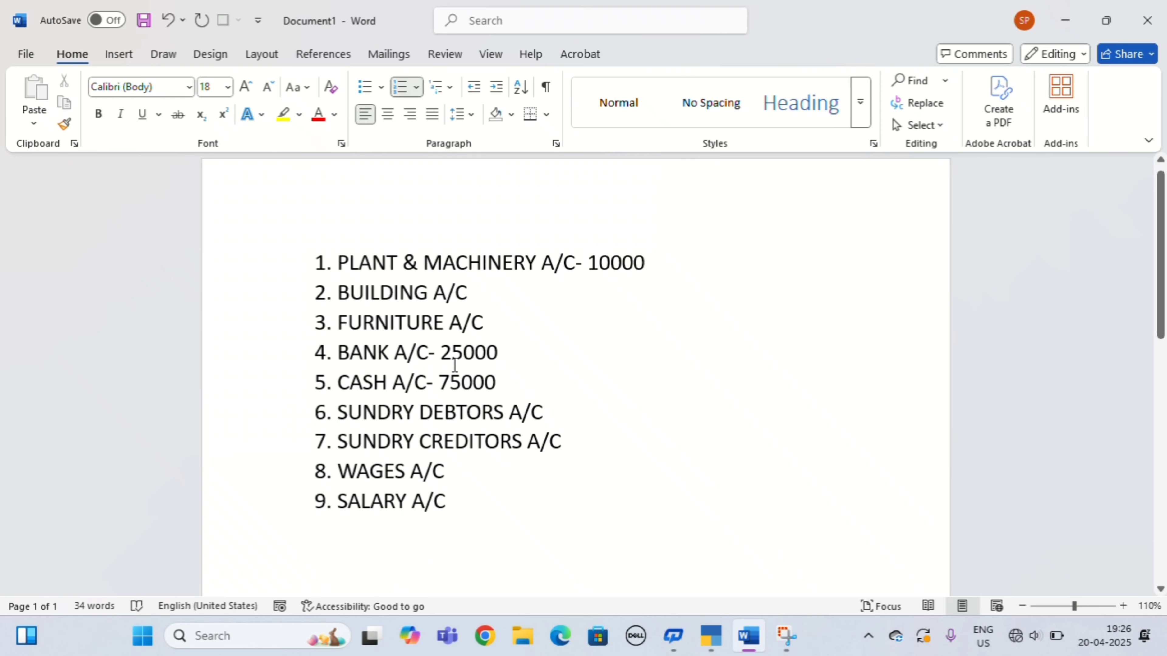
left_click(711, 636)
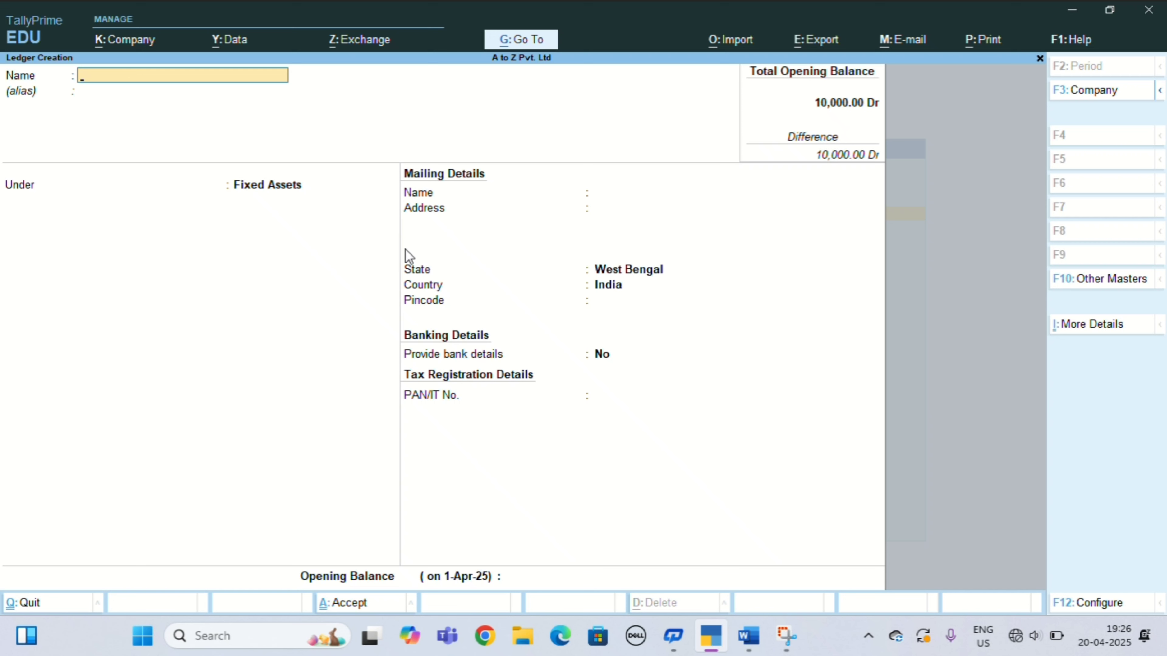
type("FURNITURE A/C")
key("Return")
key("Return")
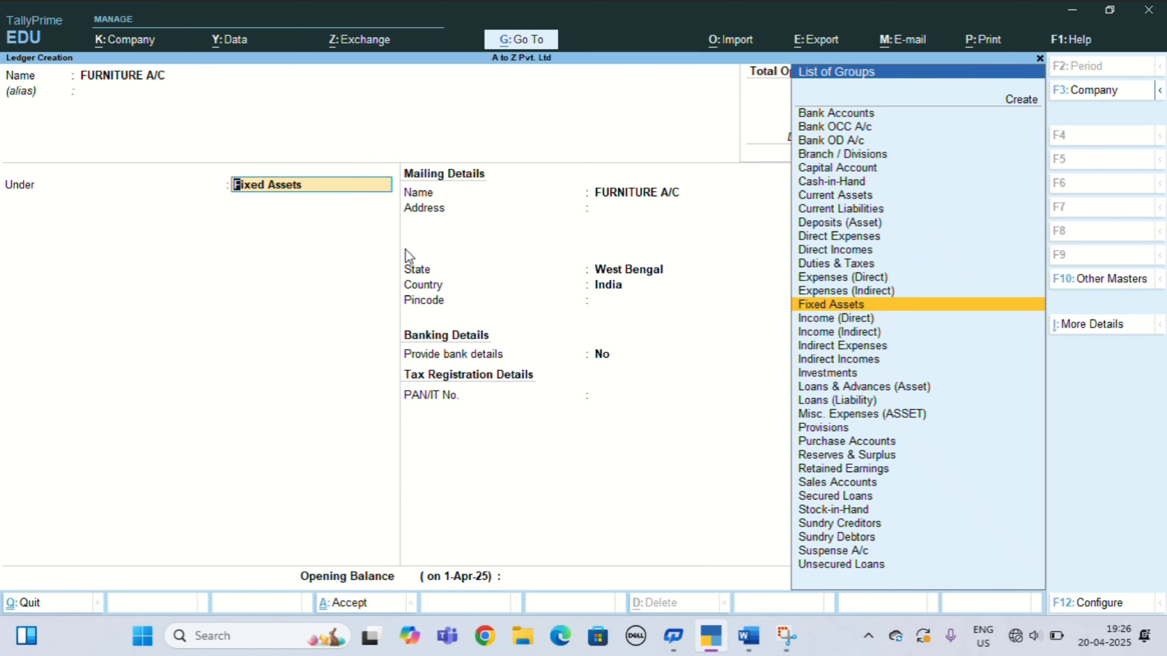
key("Return")
Save the furniture ledger with its remaining details at their defaults and the opening balance left blank
key("Return")
key("Return")
key("Return")
key("Return")
key("Return")
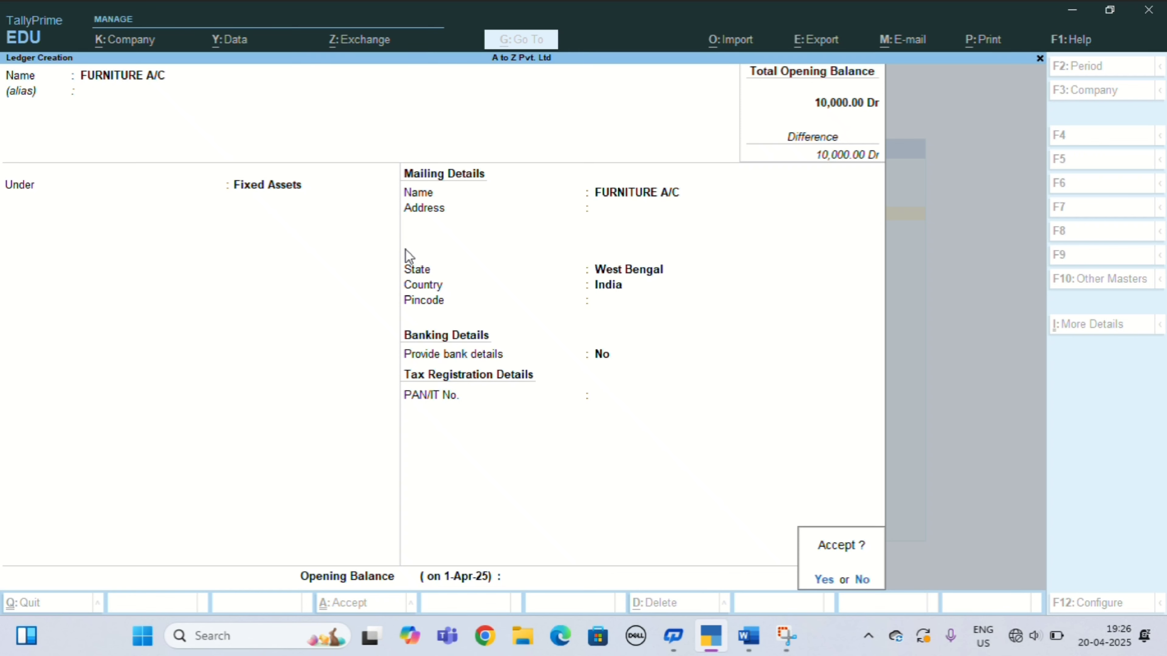
key("Return")
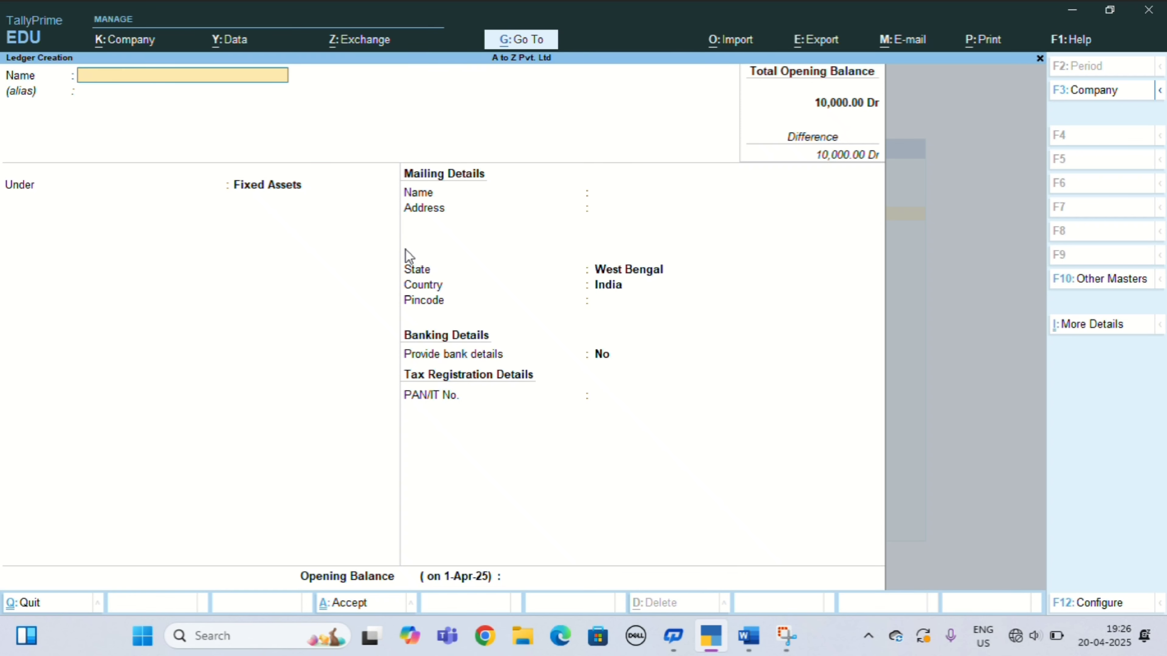
Check the fourth entry in the Word list and enter a TallyPrime ledger named BANK A/C under the Bank Accounts group
left_click(748, 635)
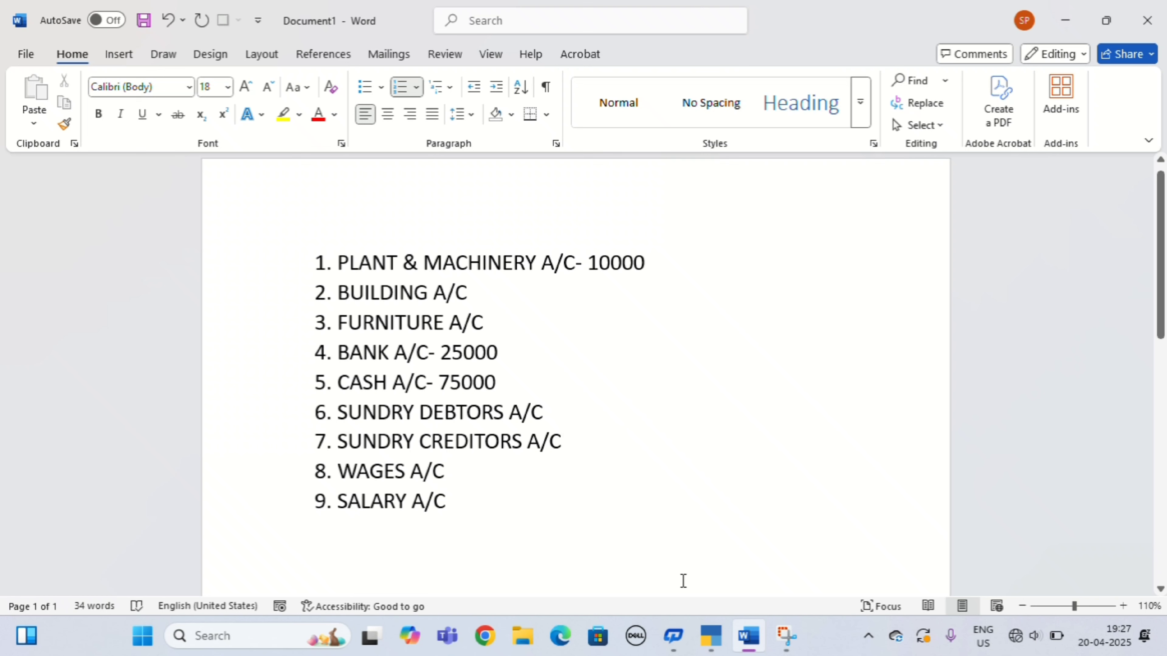
left_click(709, 640)
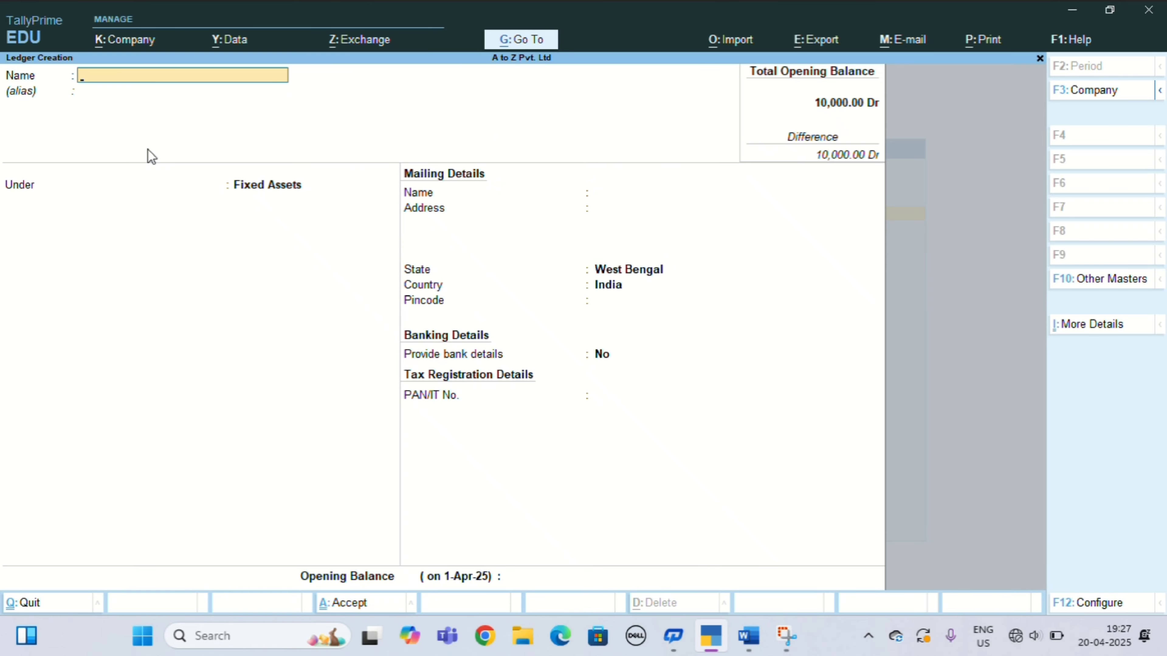
type("BANK A/C")
key("Return")
key("Return")
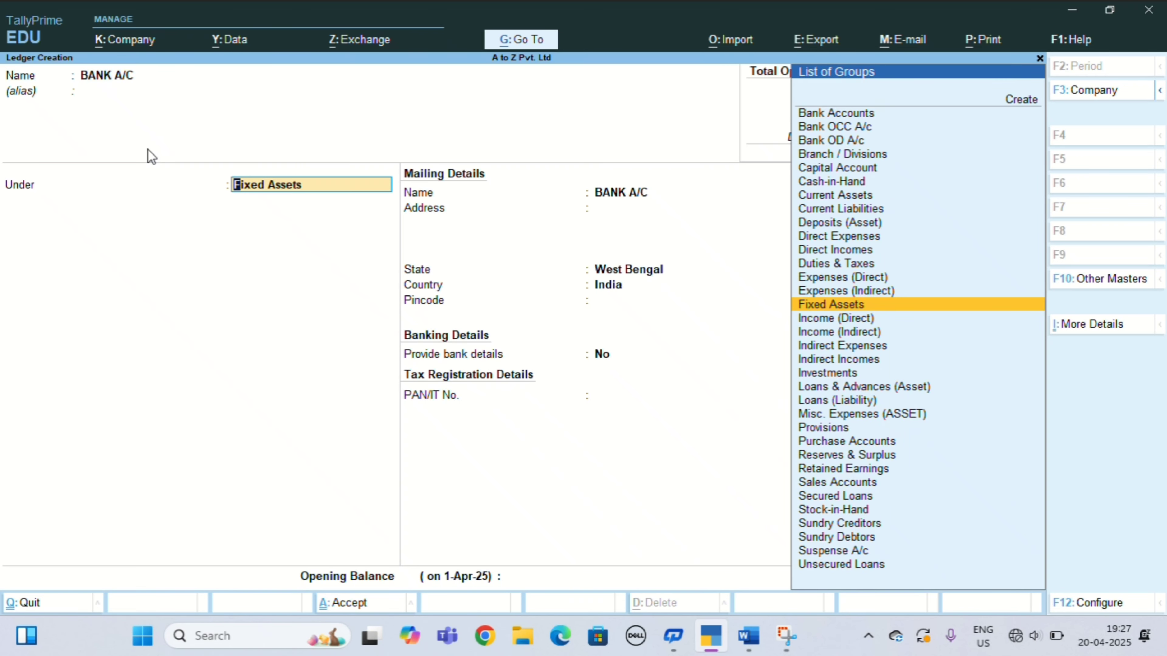
type("BAN")
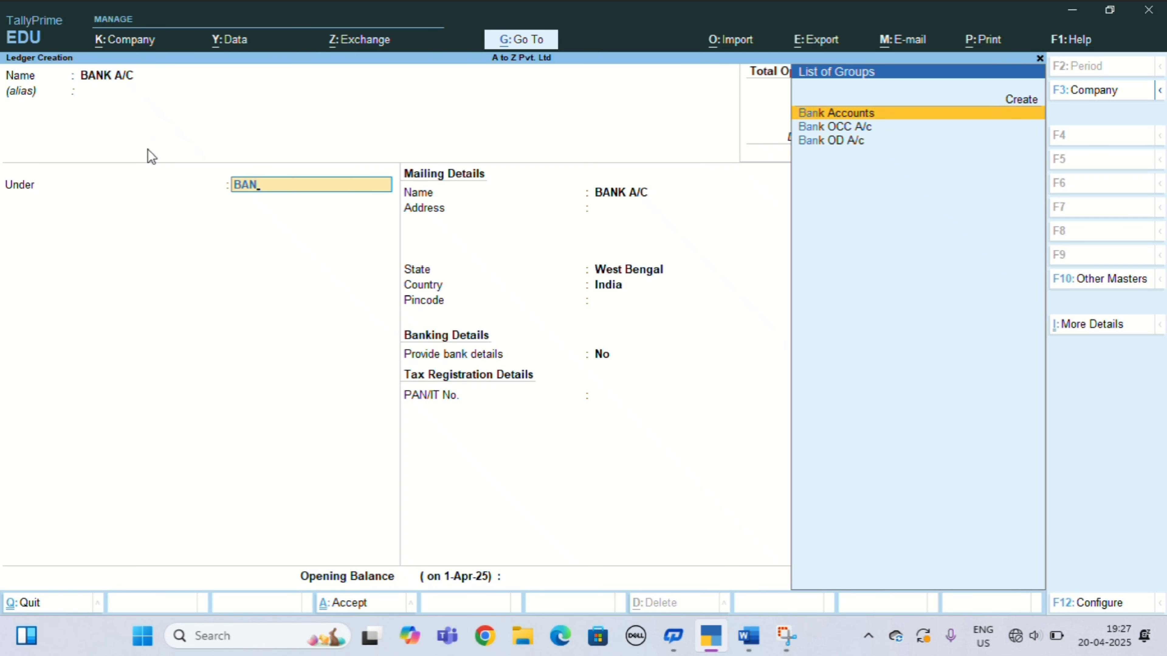
key("Return")
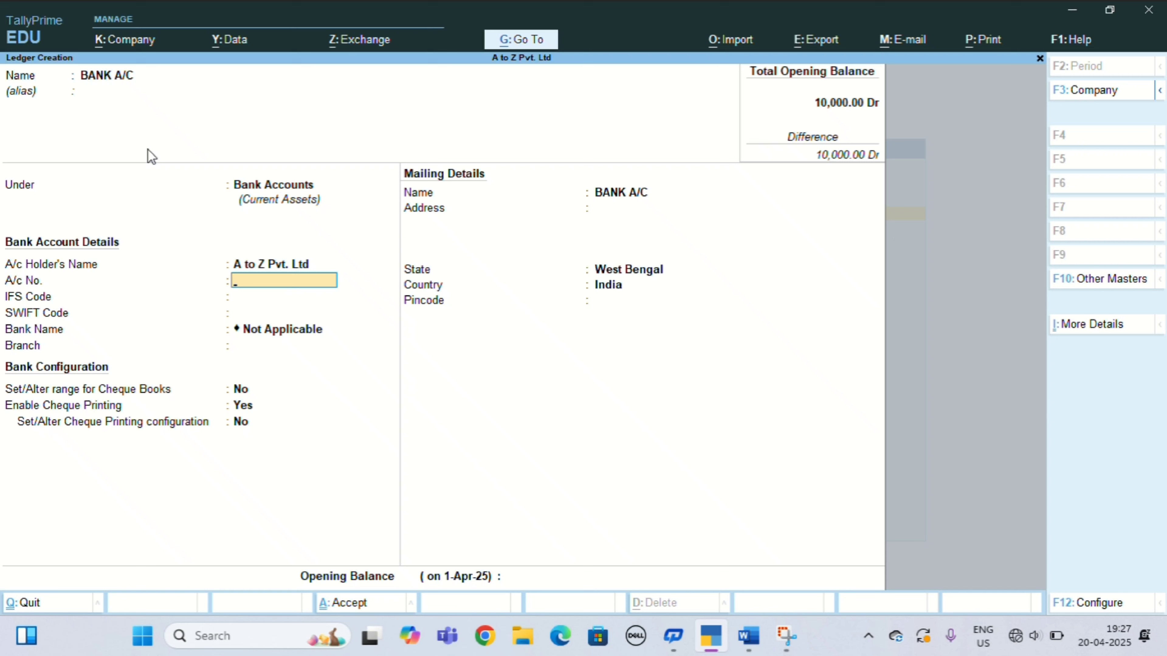
Leave the bank ledger's account details, cheque configuration and mailing details at their defaults, up to the opening balance
key("Return")
key("Return")
key("Return")
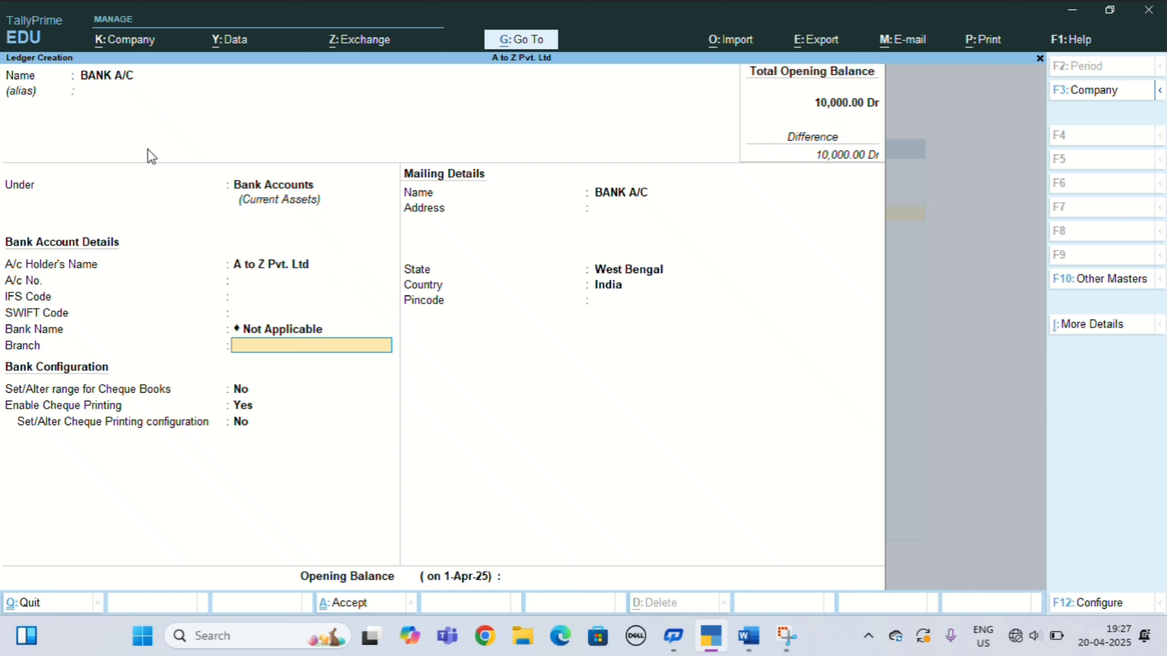
key("Return")
key("Return")
key("Return")
key("Return")
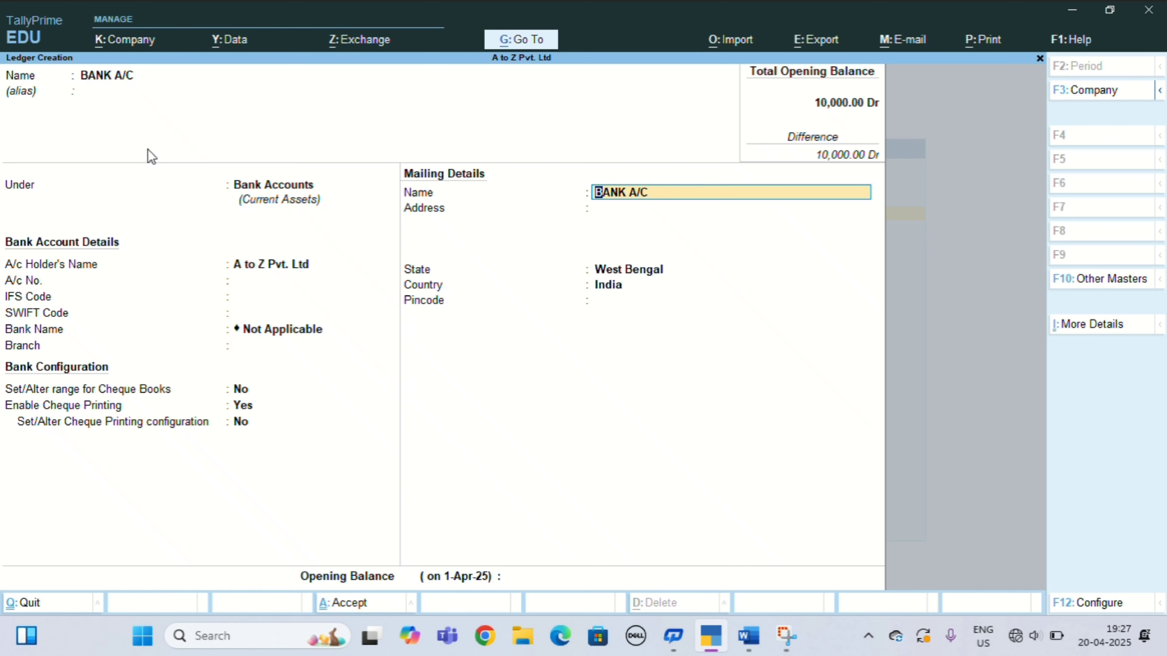
key("Return")
key("Return")
key("Return")
key("Return")
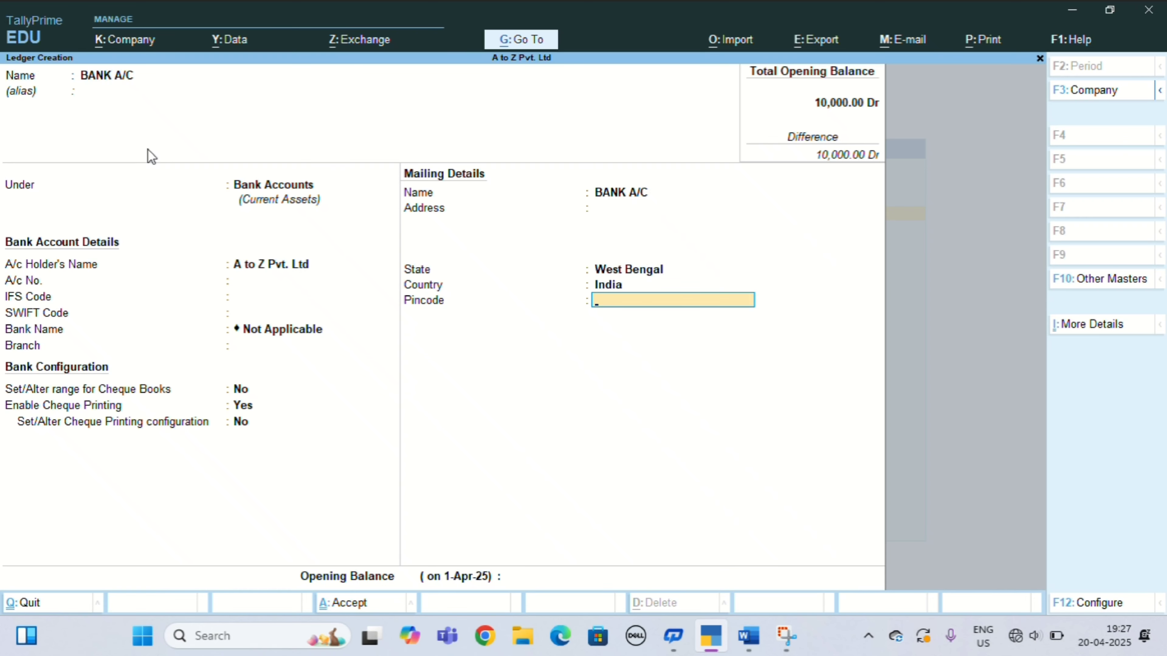
key("Return")
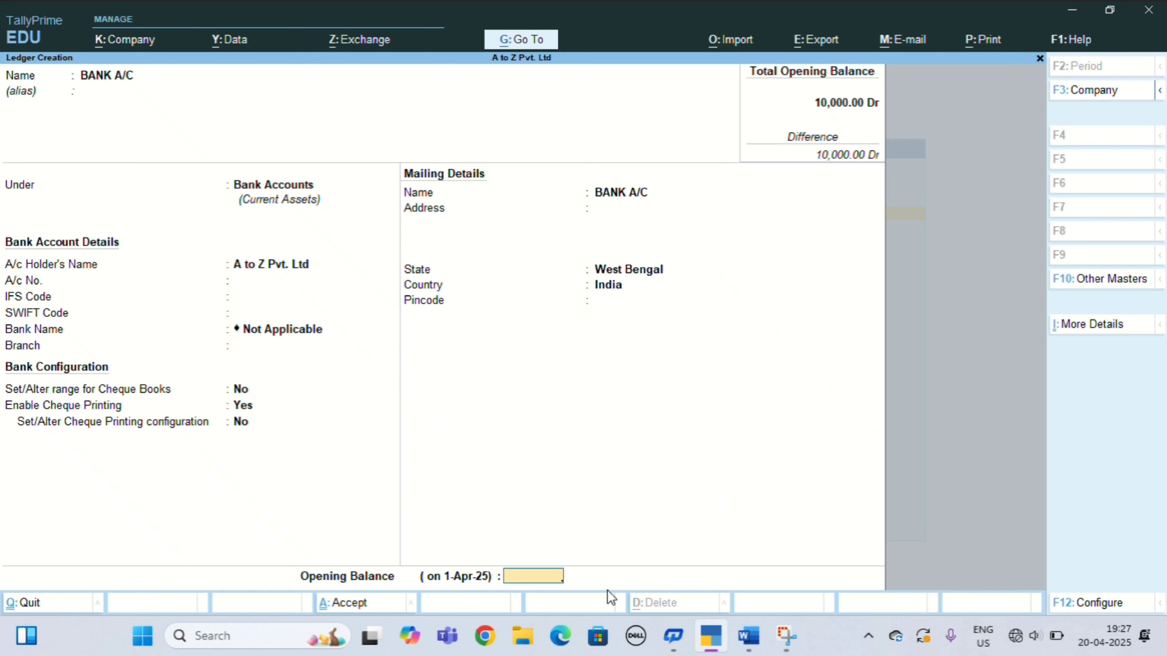
Check the bank amount in the Word list and save the TallyPrime bank ledger with an opening balance of 25000 Dr
mouse_move(747, 641)
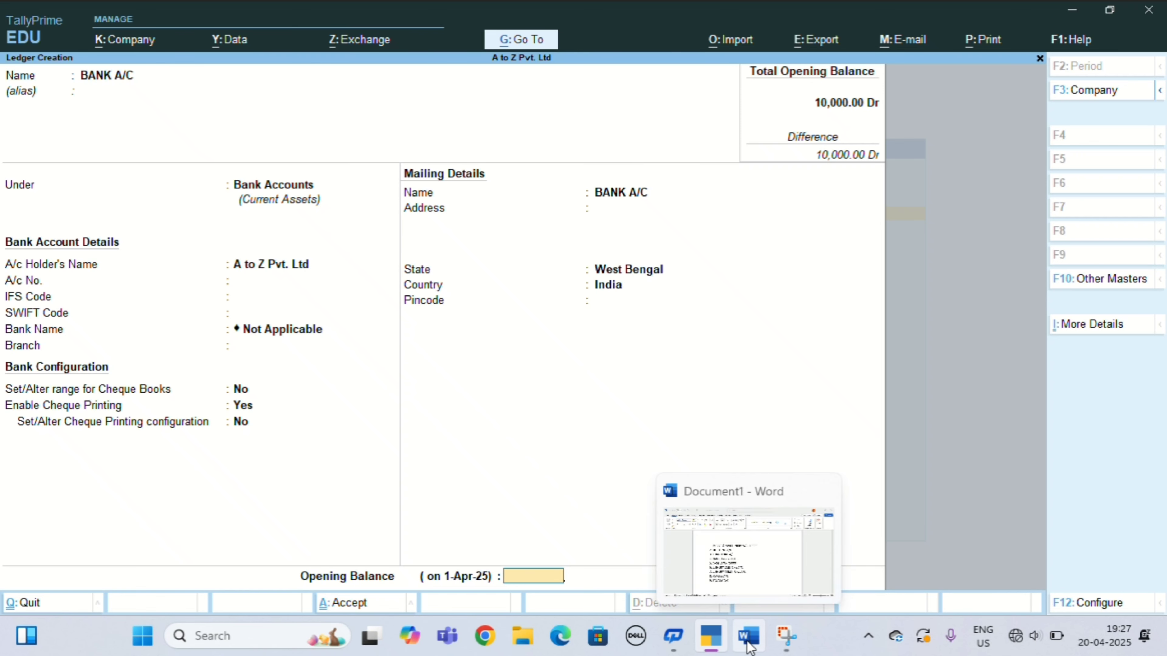
left_click(748, 645)
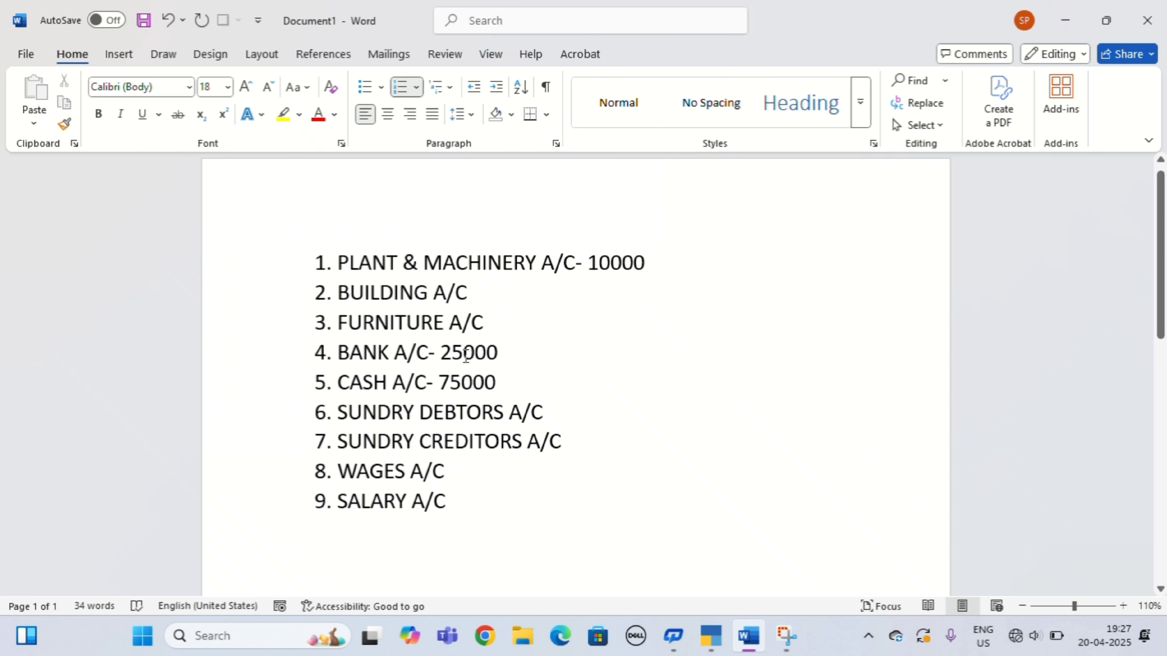
left_click(711, 643)
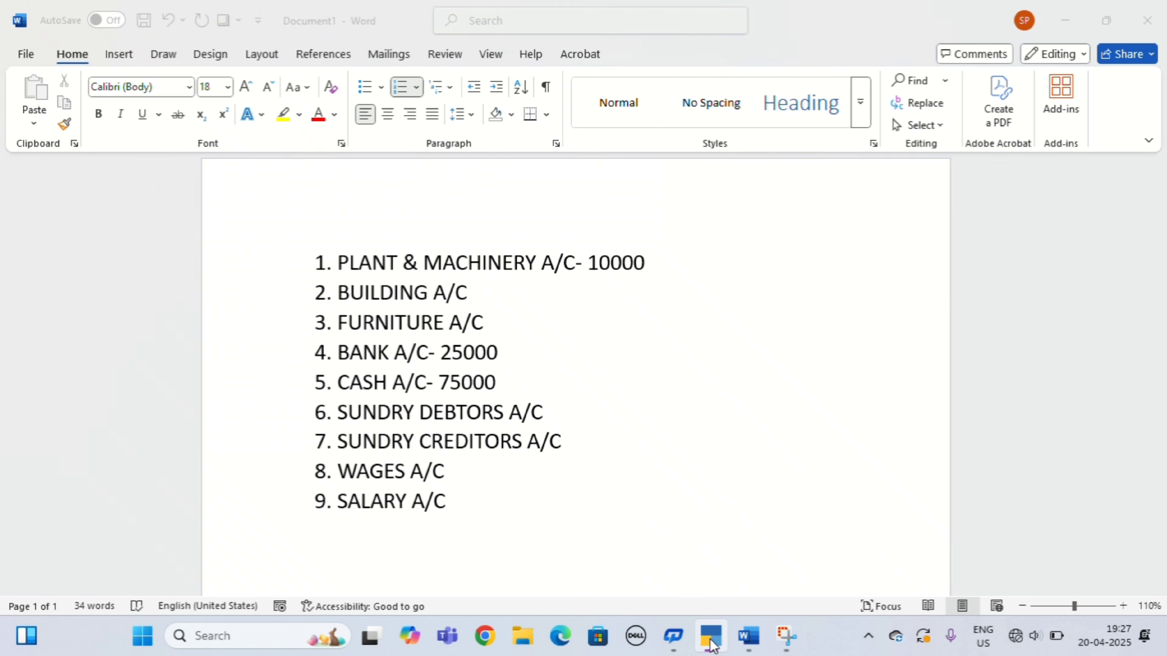
right_click(711, 643)
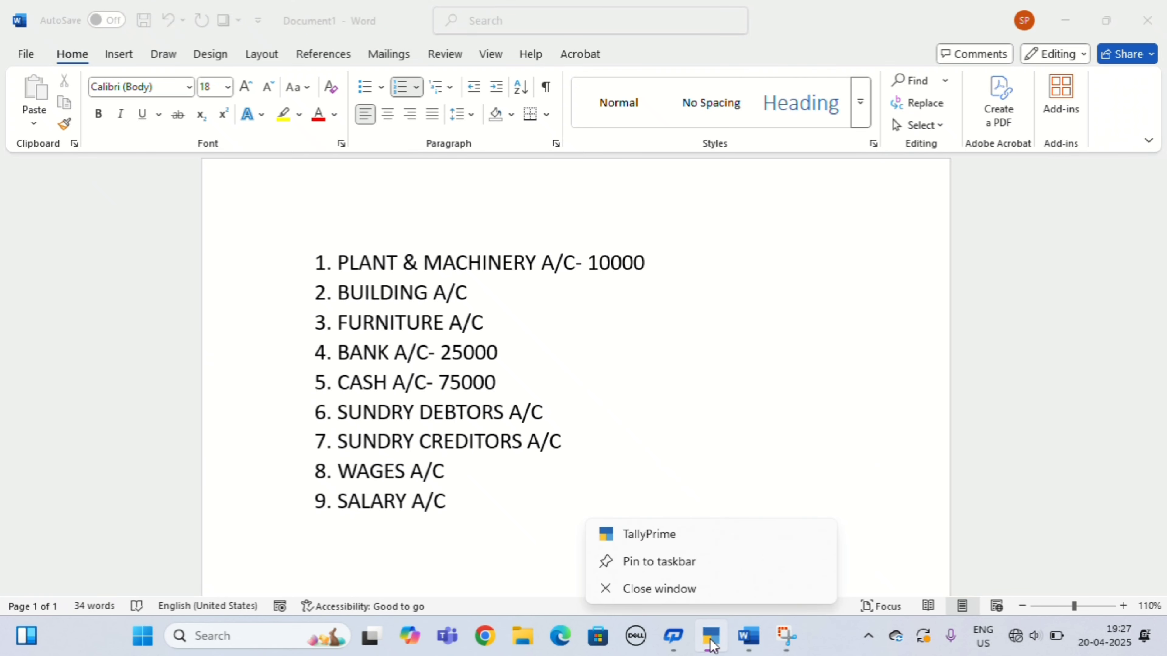
left_click(648, 535)
type("25000")
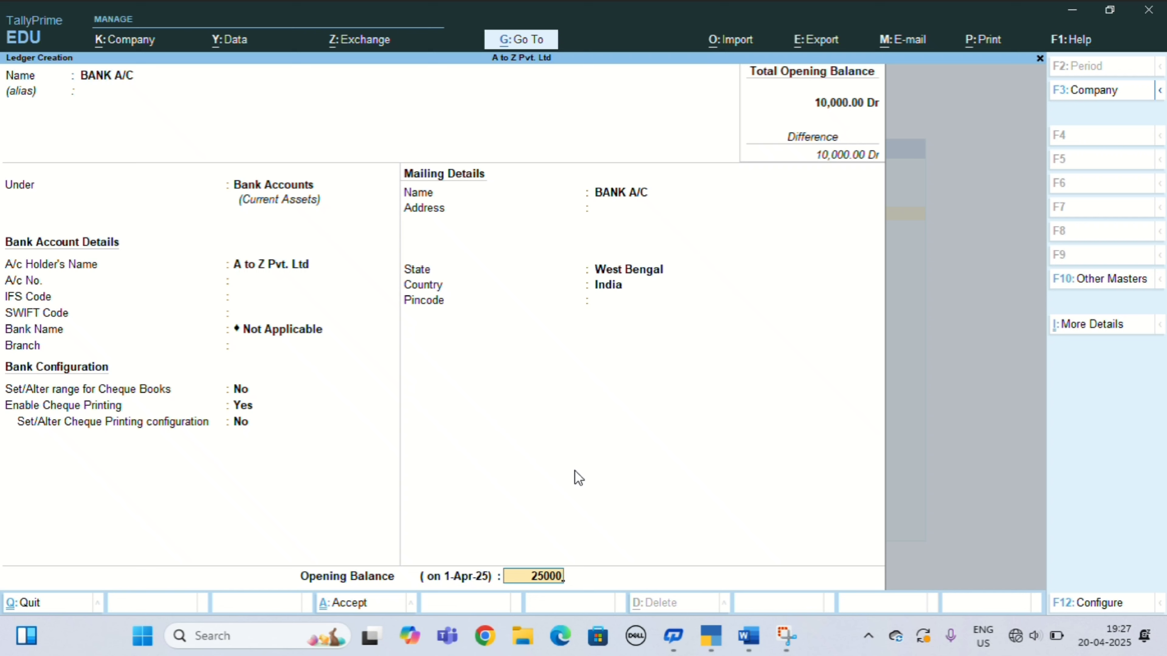
key("Return")
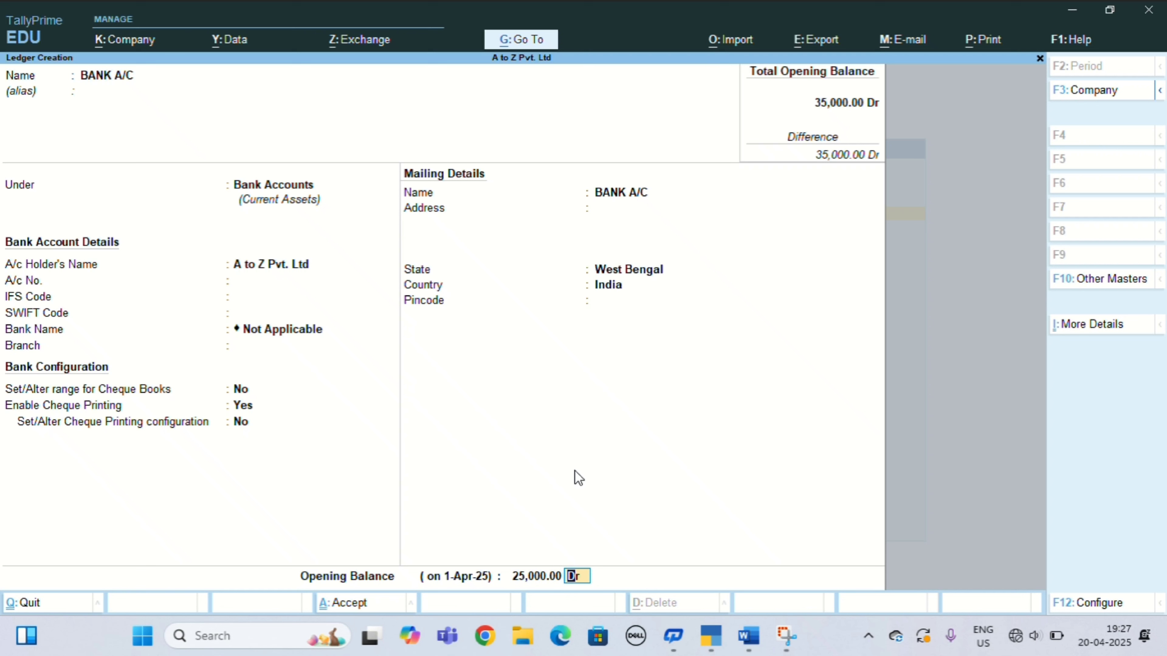
key("Return")
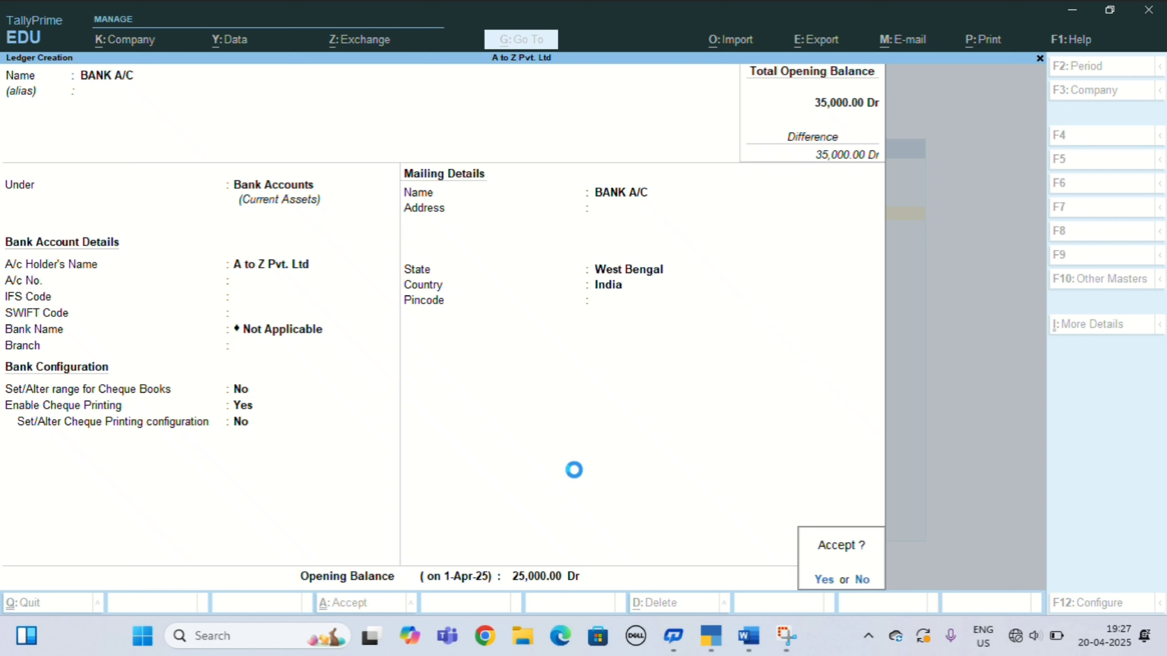
Enter a new ledger named CASH A/C under the Cash-in-Hand group, without an alias
type("CASH")
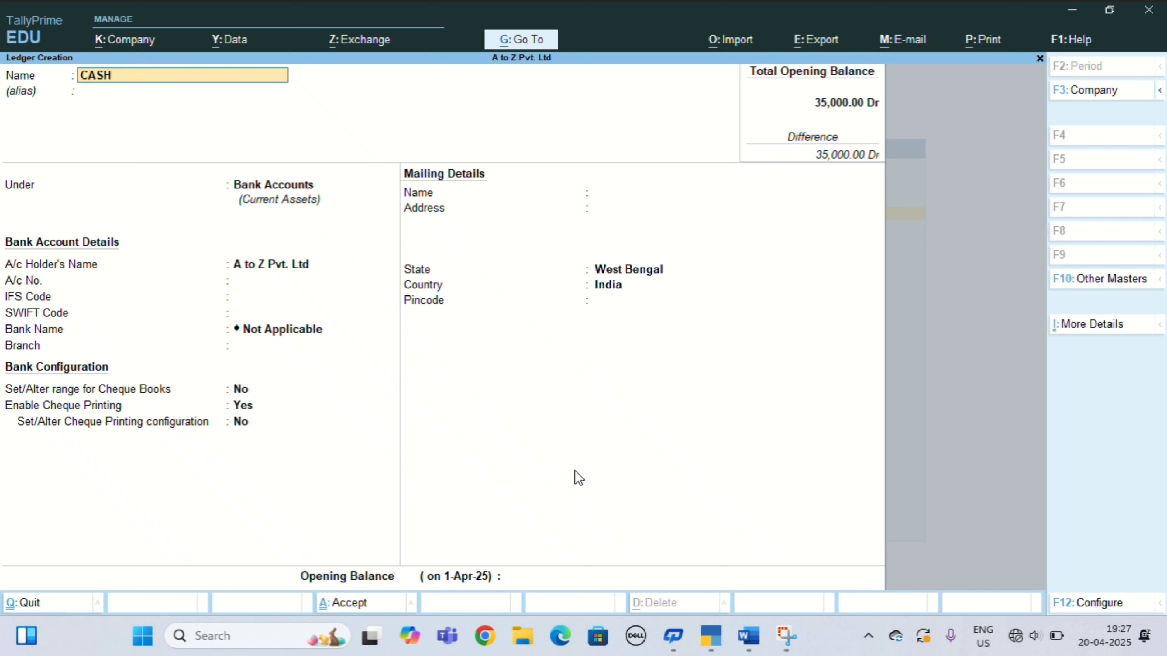
type(" A/C")
key("Return")
key("Return")
type("C")
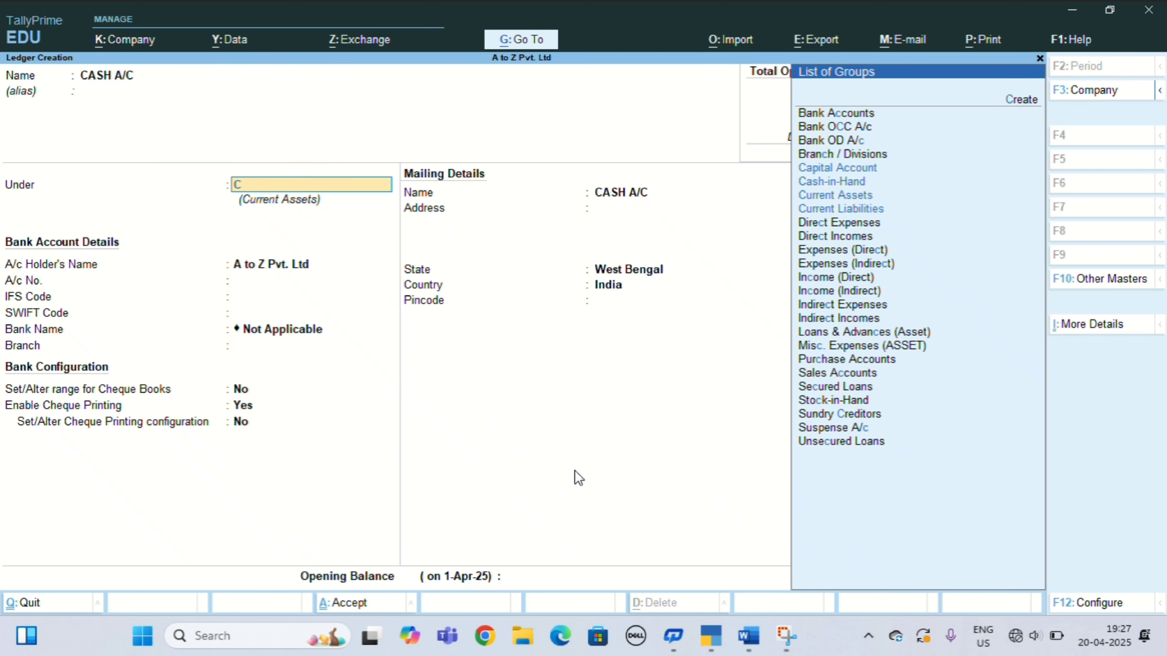
type("AS")
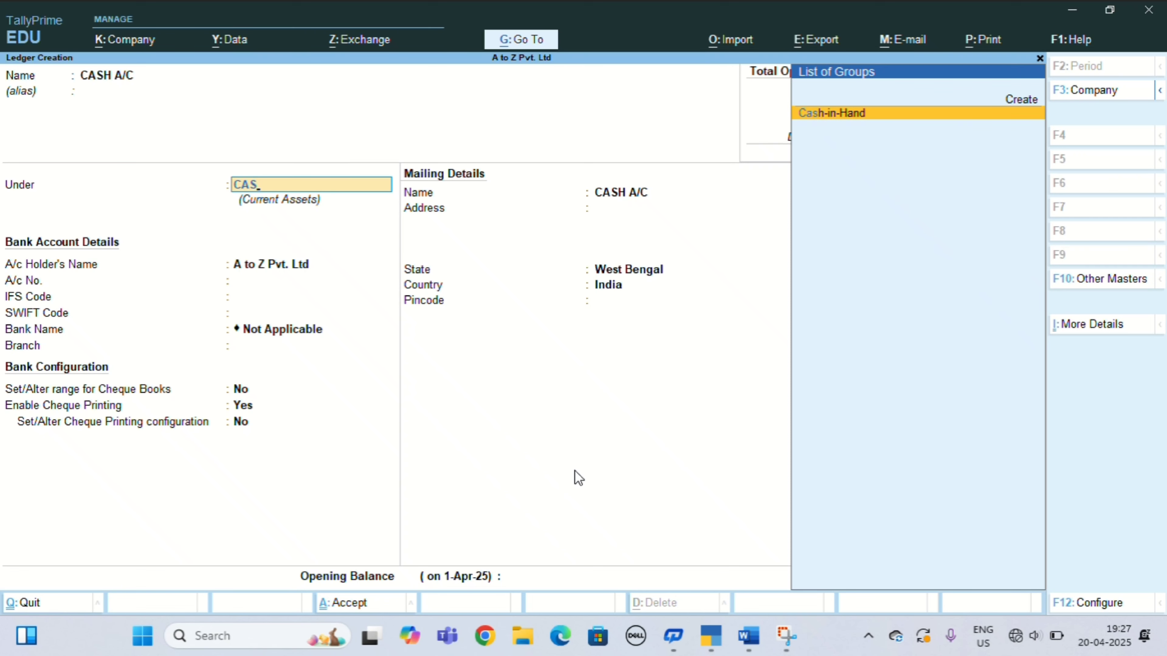
key("Return")
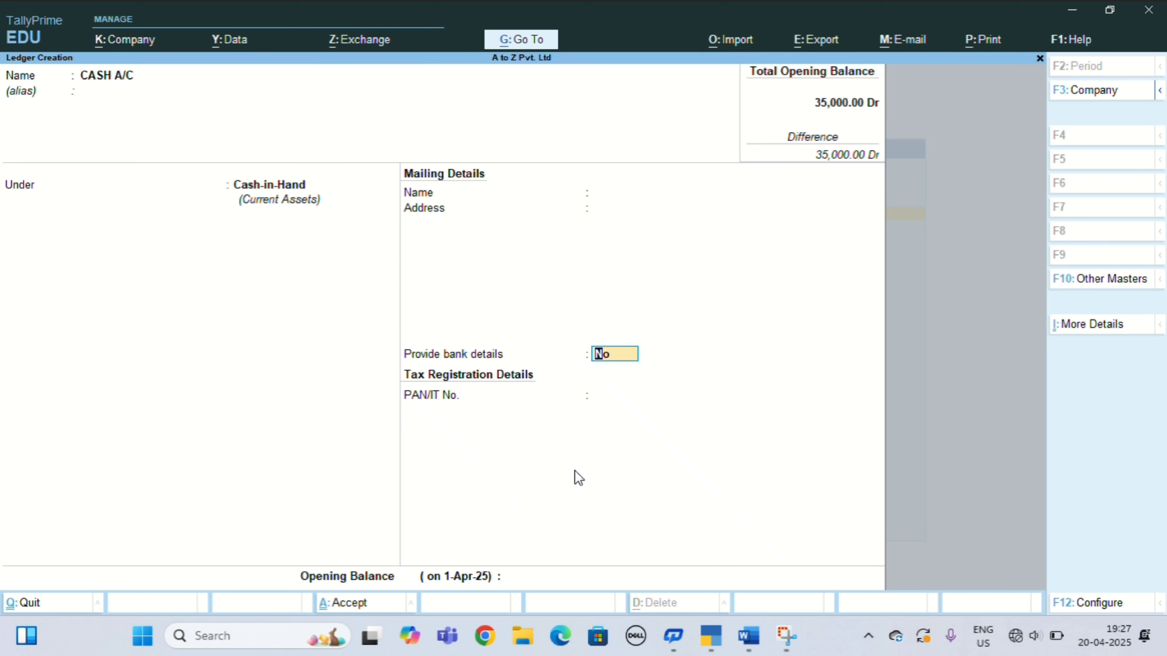
Save the cash ledger without bank details and with an opening balance of 75000 Dr
key("Return")
type("75")
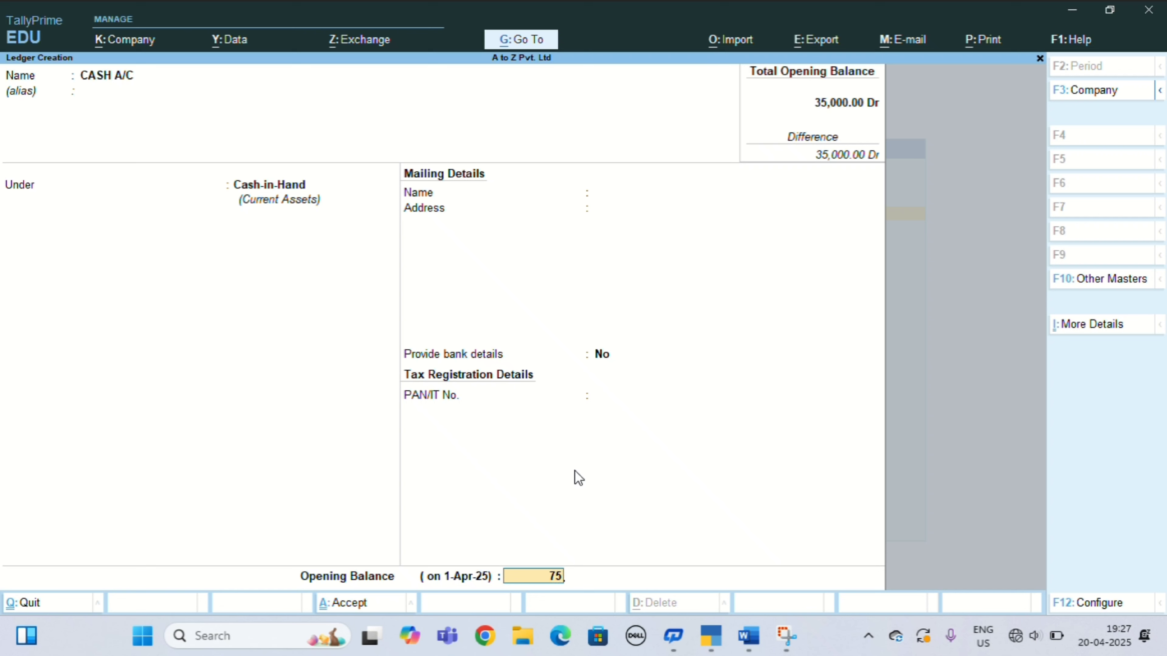
type("000")
key("Return")
key("Return")
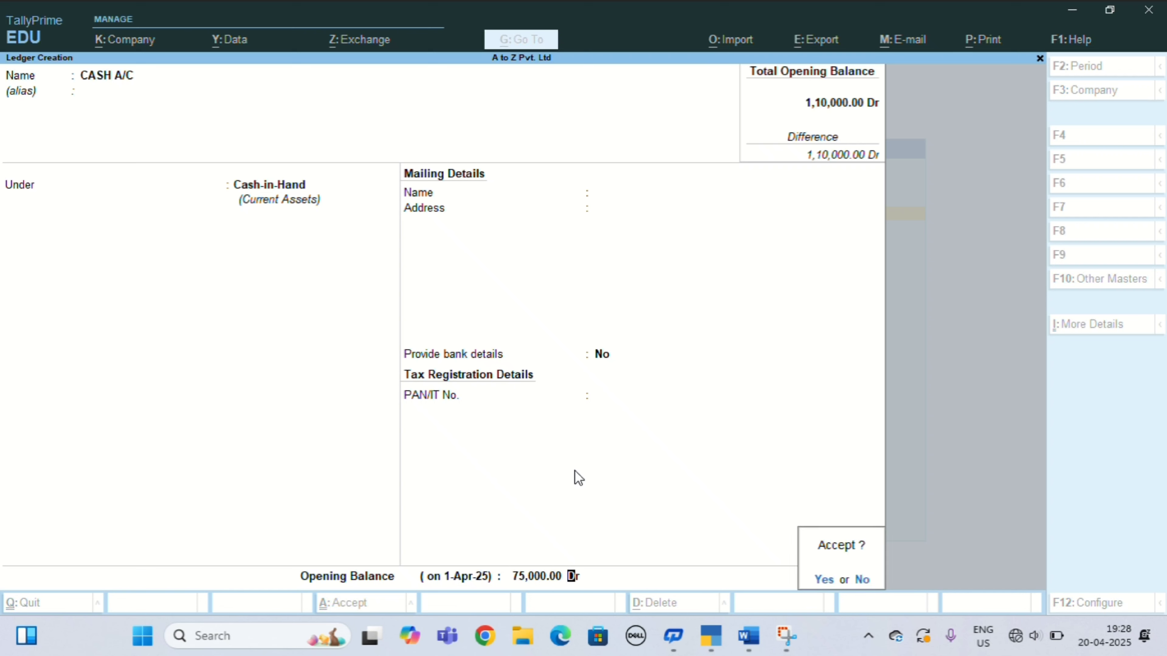
key("Return")
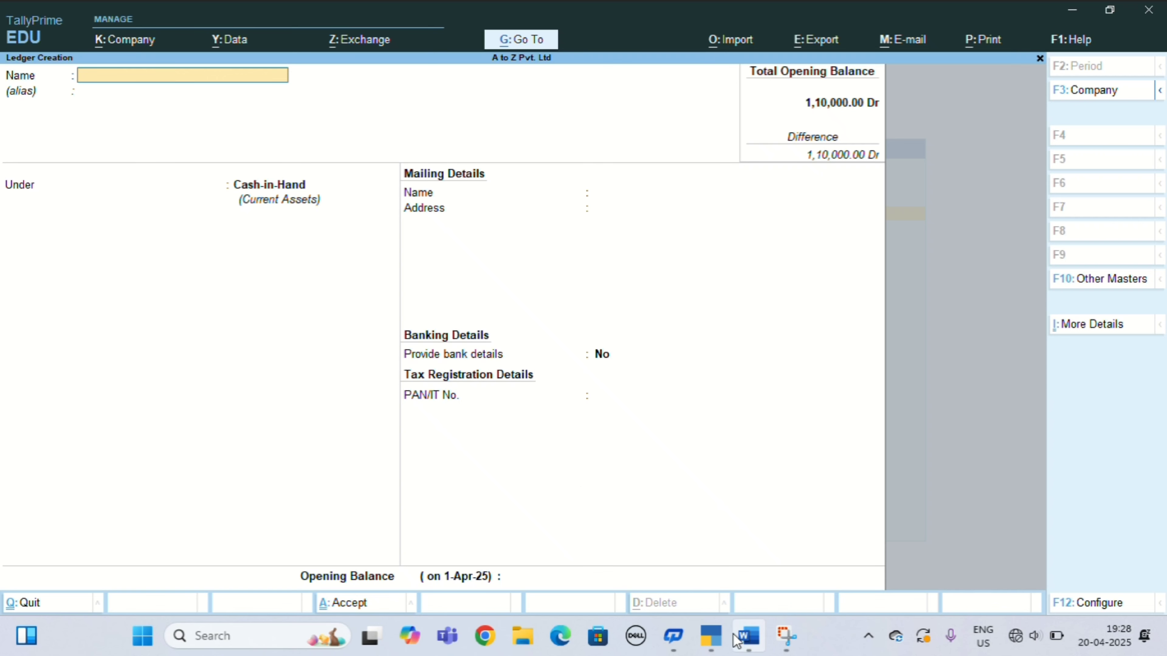
Check the sixth entry in the Word list and enter a TallyPrime ledger named SUNDRY DEBTORS A/C under Sundry Debtors
left_click(747, 638)
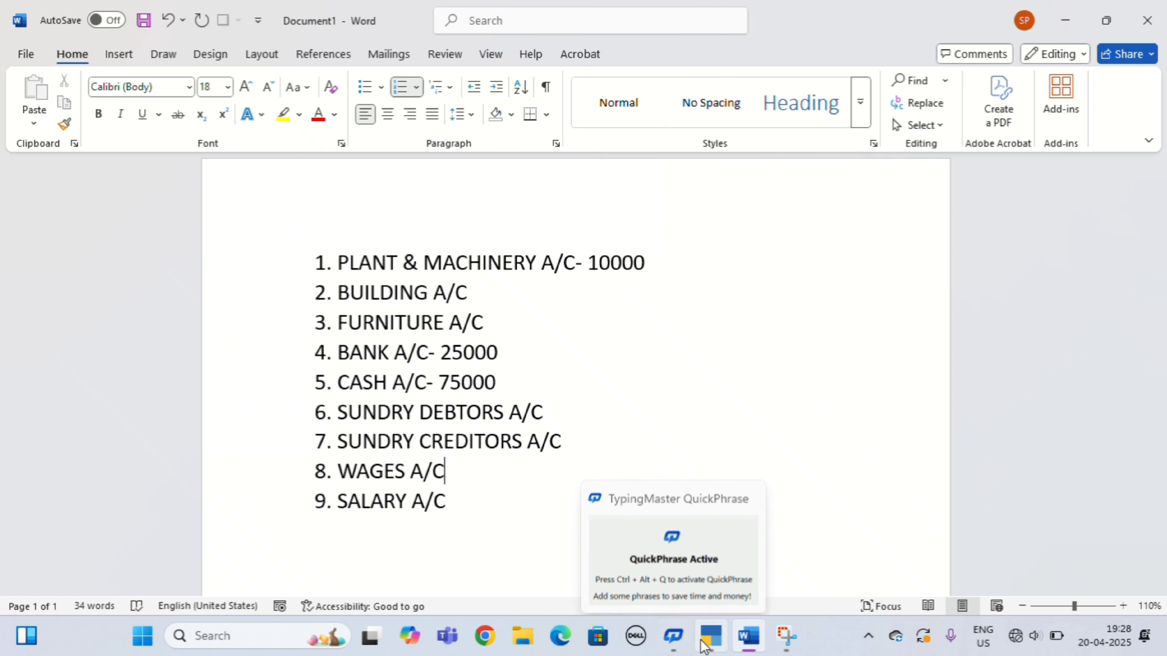
right_click(715, 639)
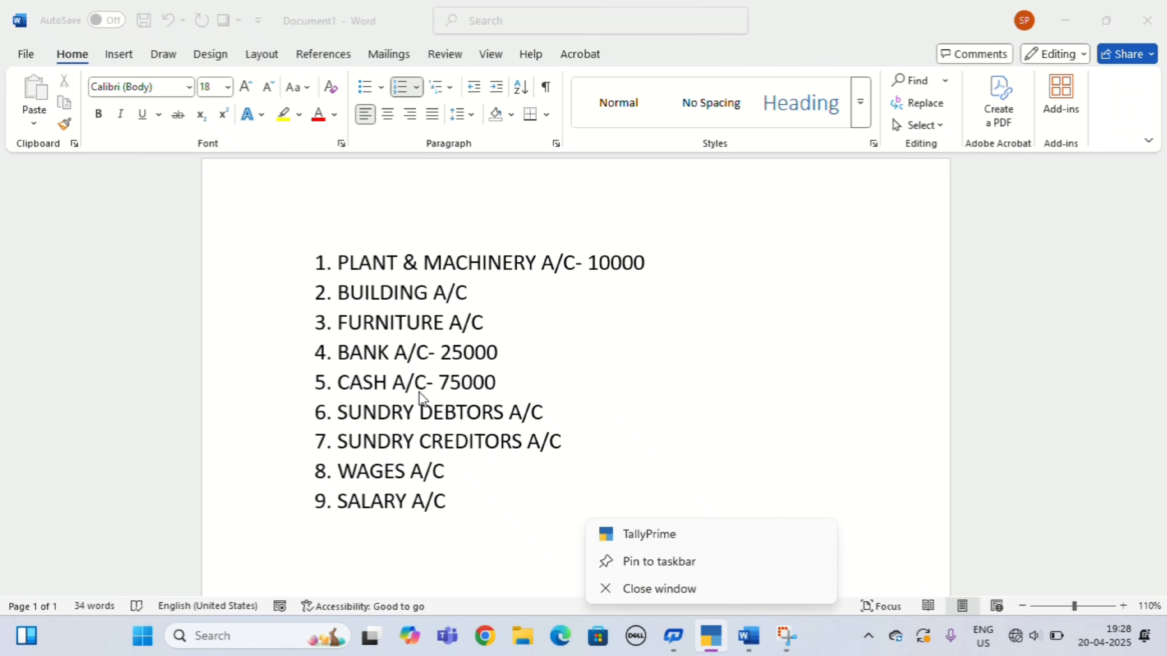
left_click(719, 638)
left_click(717, 638)
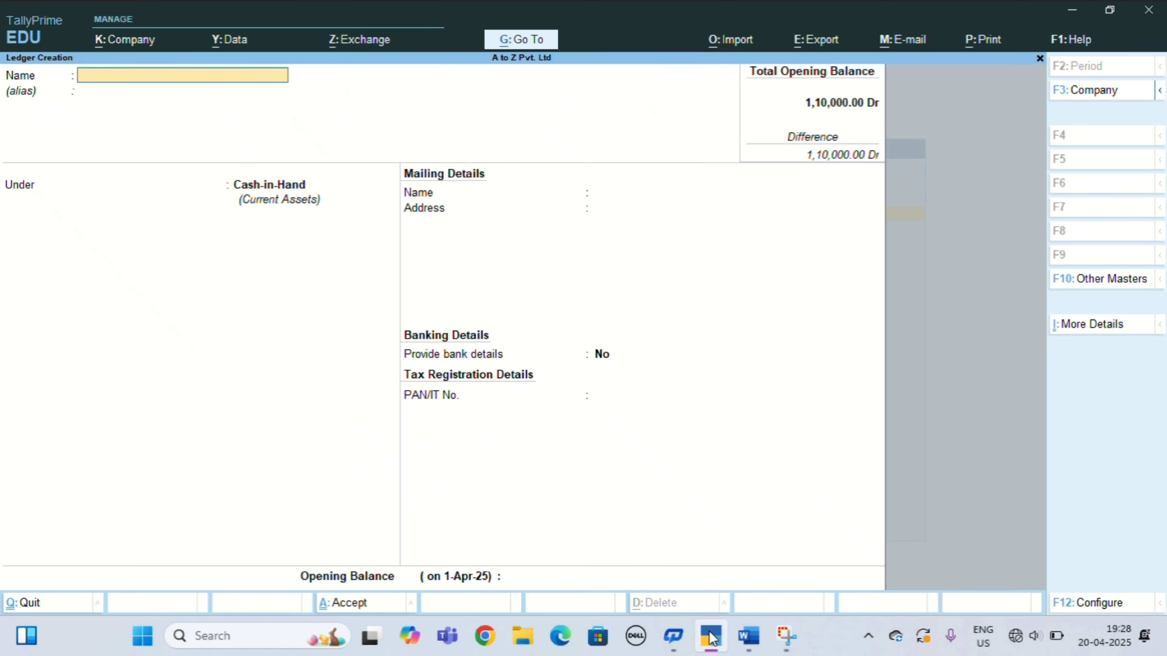
type("SUNDRY DEB")
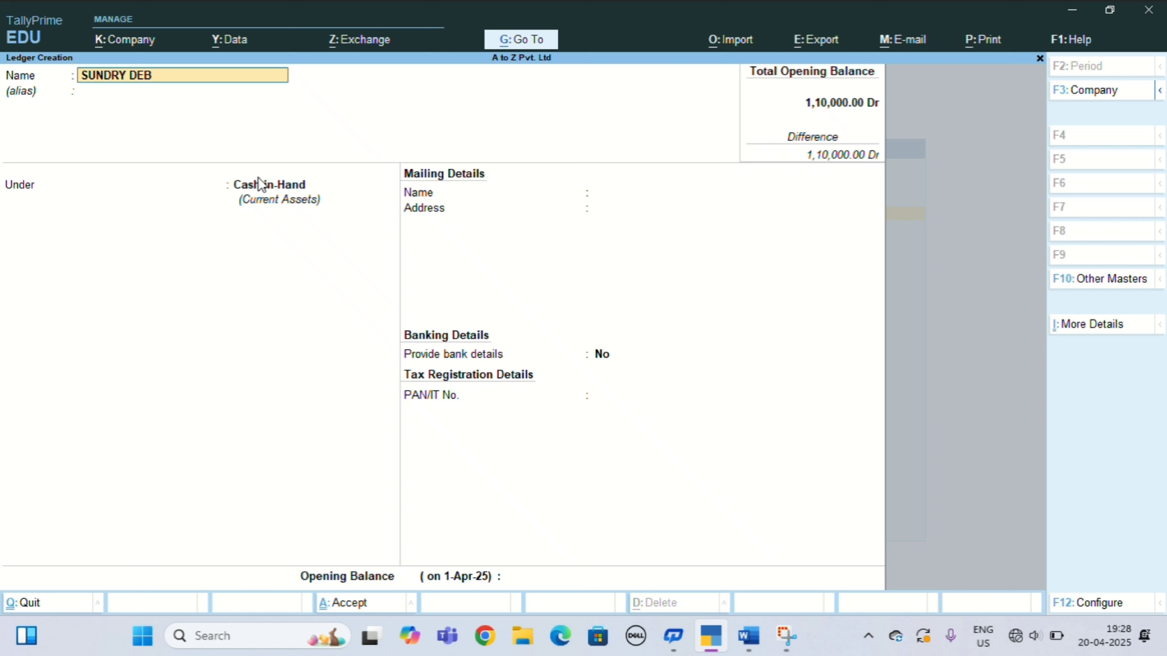
type("TORS A/")
type("C")
key("Return")
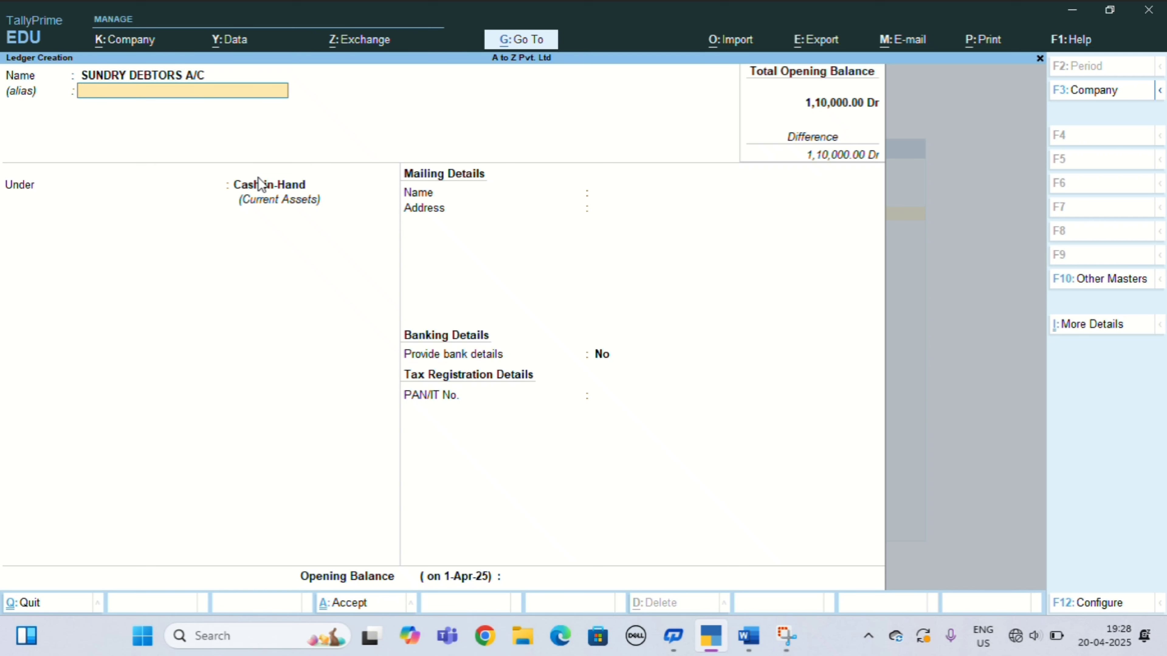
key("Return")
type("SUN")
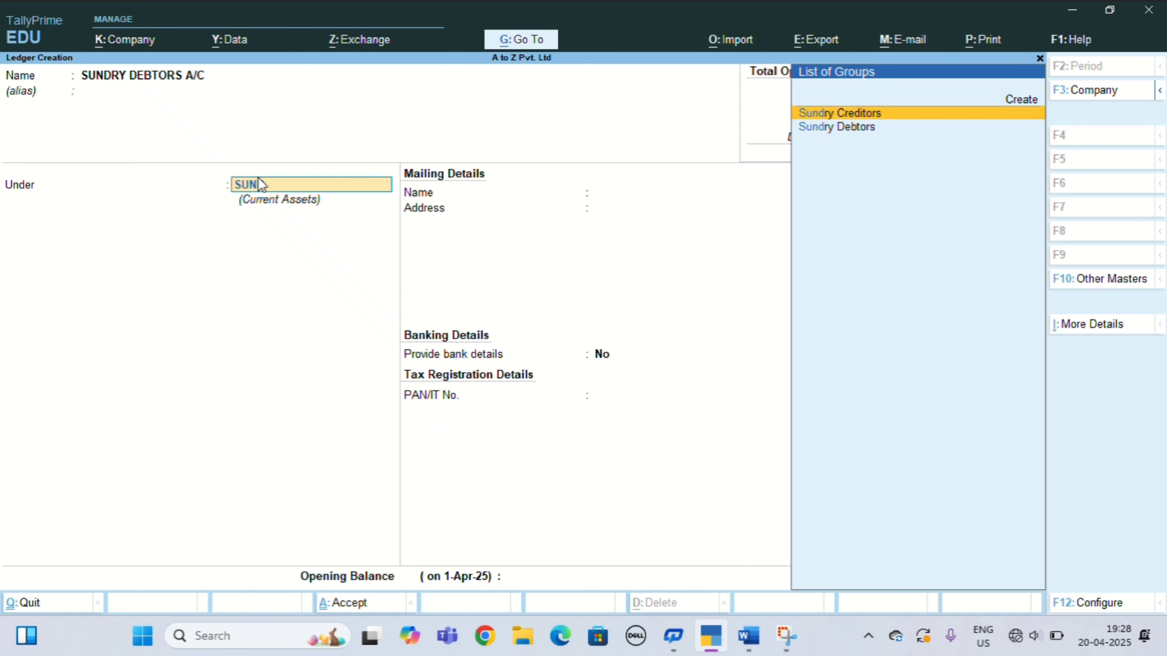
key("Down")
key("Return")
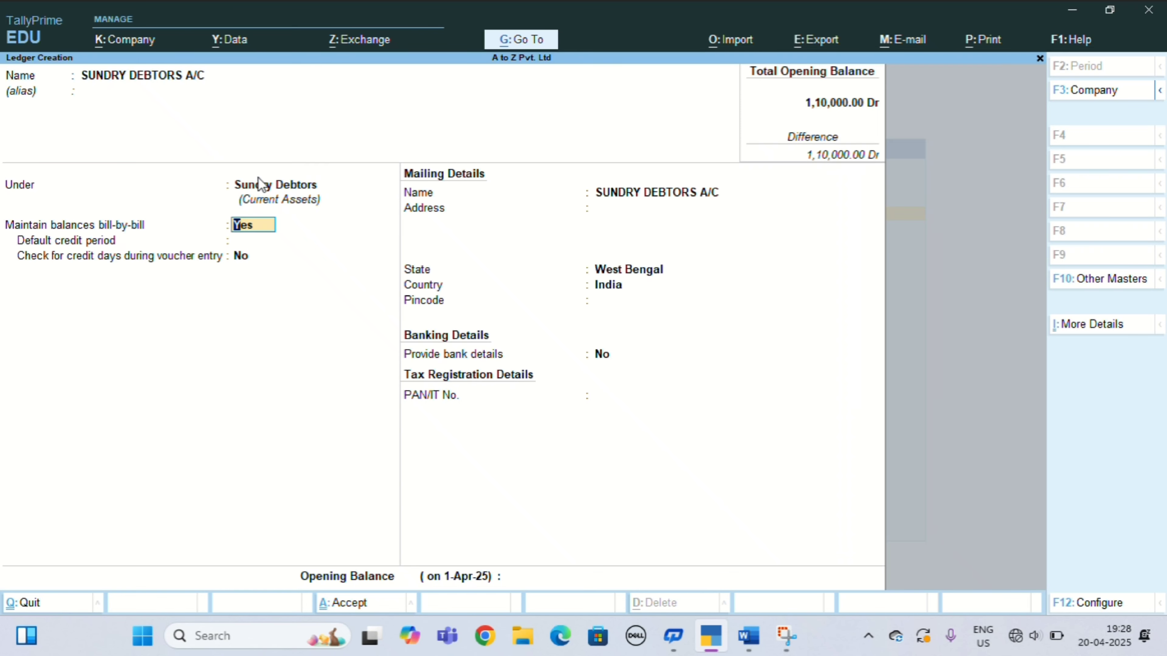
Save the debtors ledger with default bill-by-bill, mailing, banking and tax details and no opening balance
key("Return")
key("Return")
key("Return")
key("Return")
key("Return")
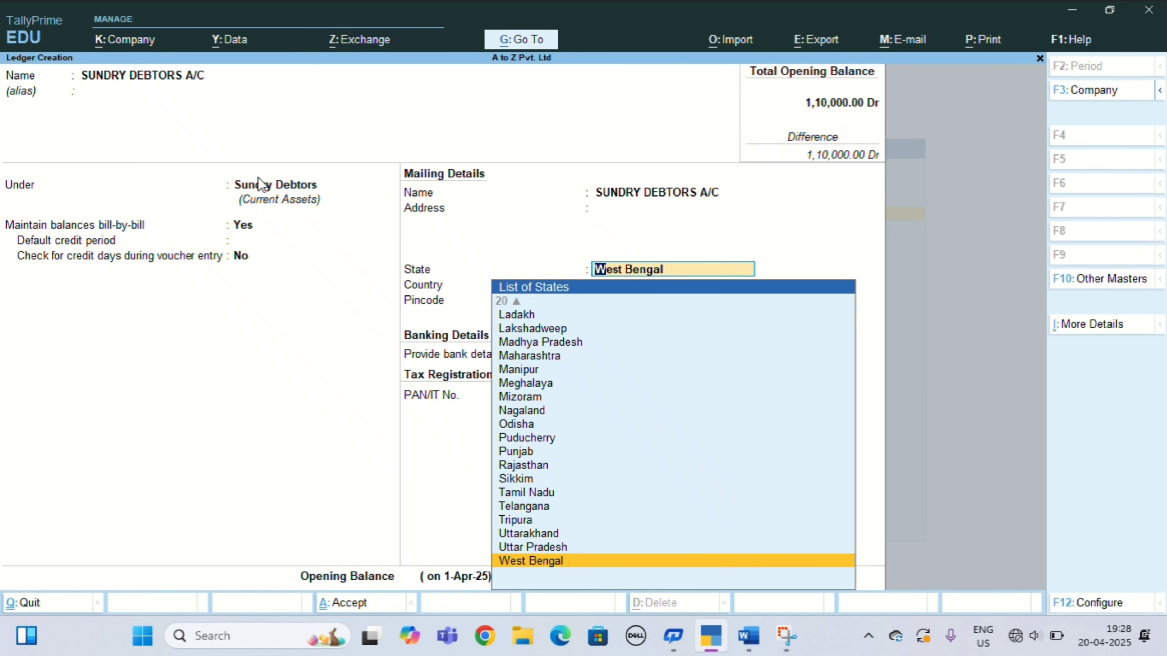
key("Return")
key("Return")
key("Return")
key("Return")
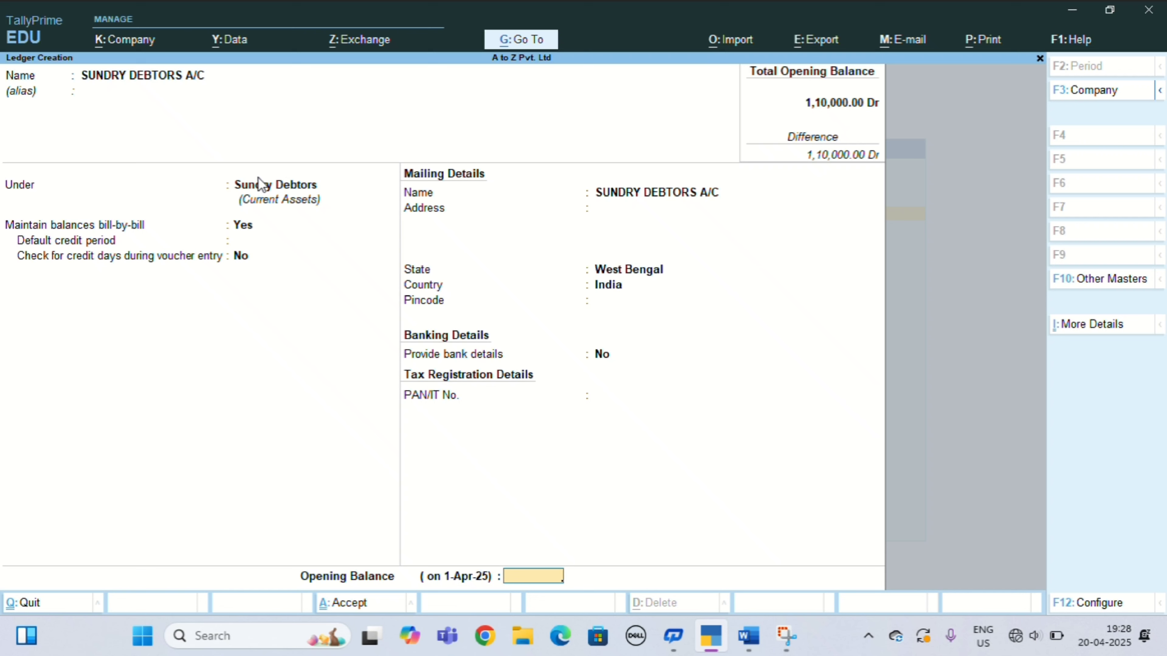
key("Return")
key("Return")
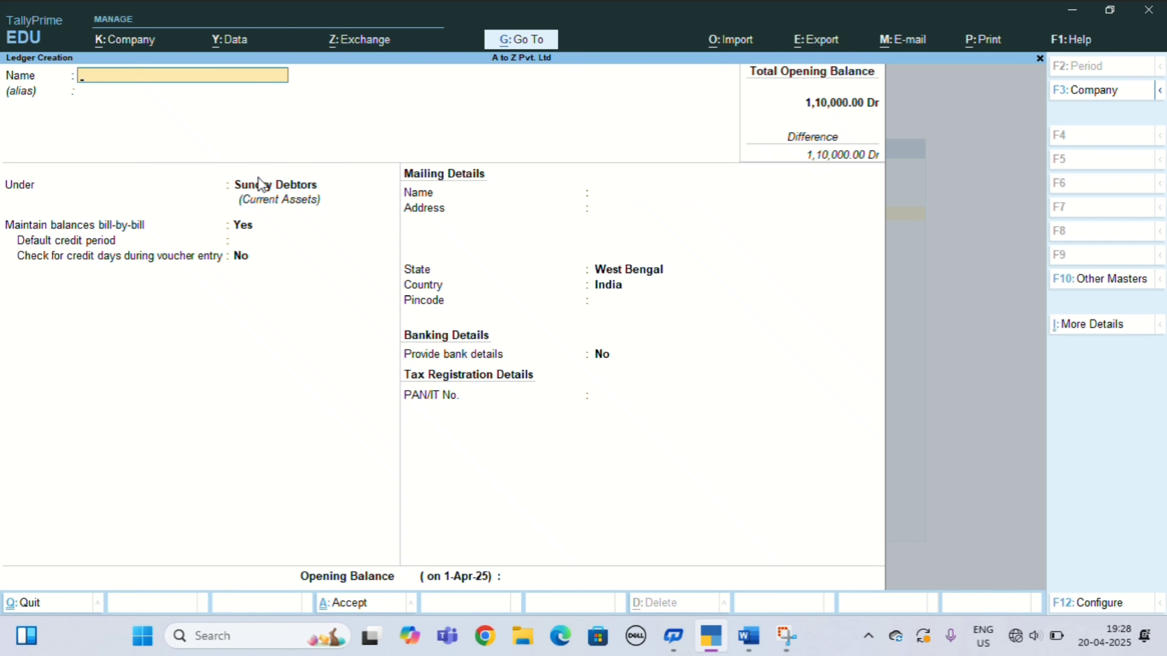
Enter a new ledger named CREDITORS A/C under the Sundry Creditors group, without an alias
type("CREDITORS A/C")
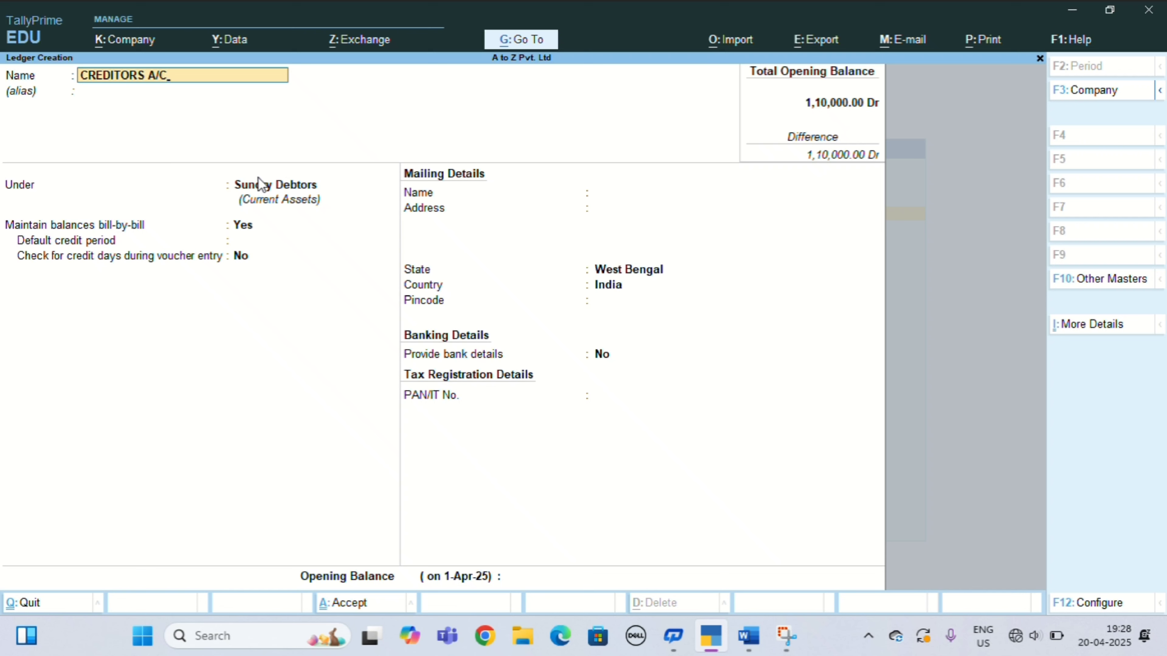
key("Return")
key("Return")
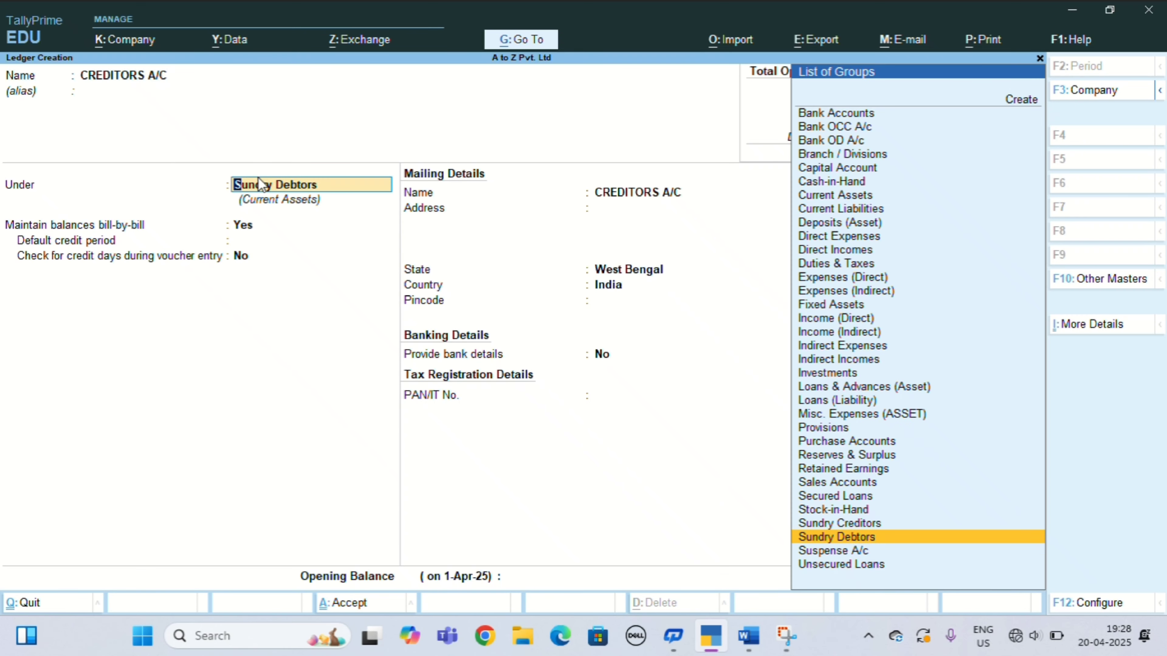
key("Down")
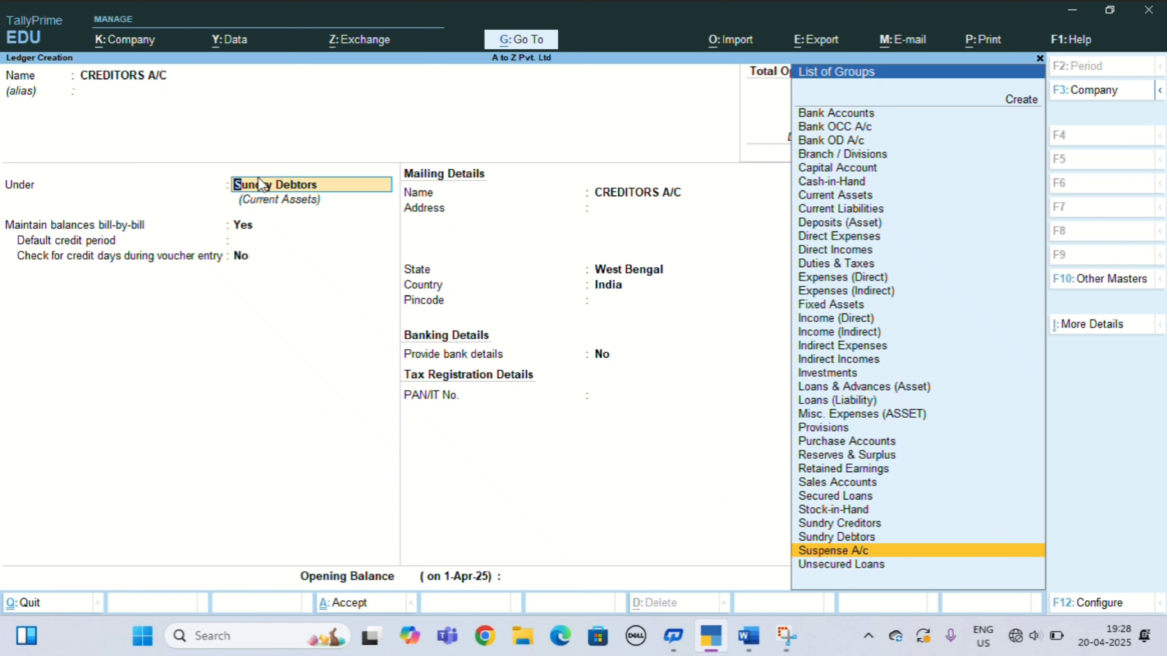
key("Up")
key("Up")
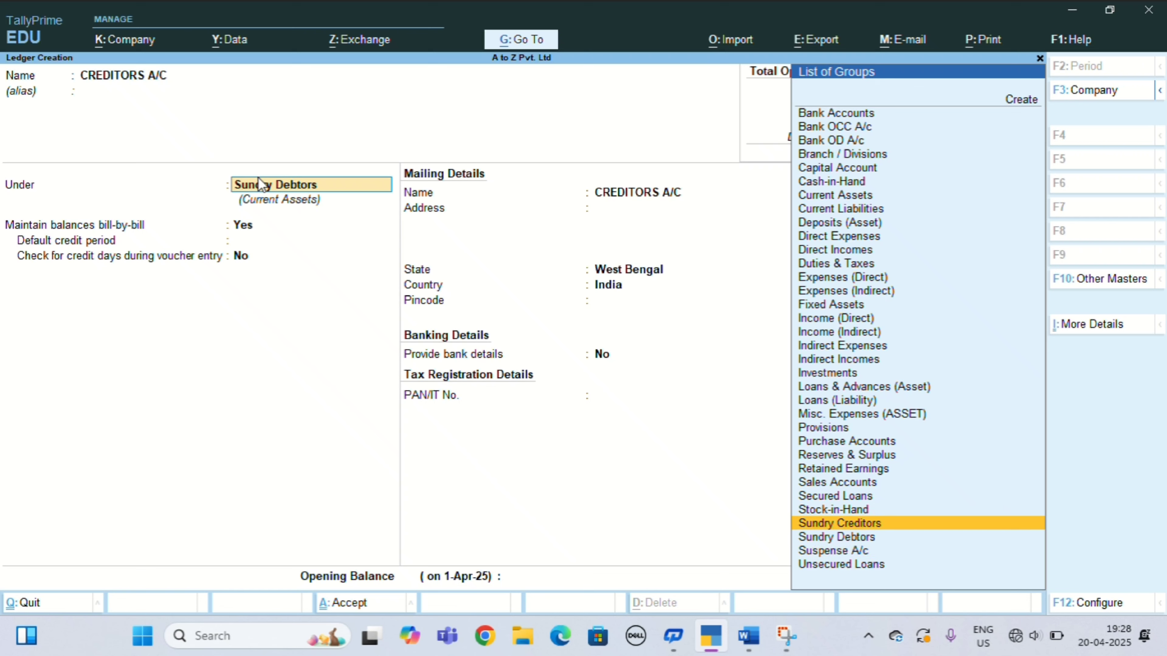
key("Return")
Save the creditors ledger with its remaining details at their defaults and the opening balance left blank
key("Return")
key("Return")
key("Return")
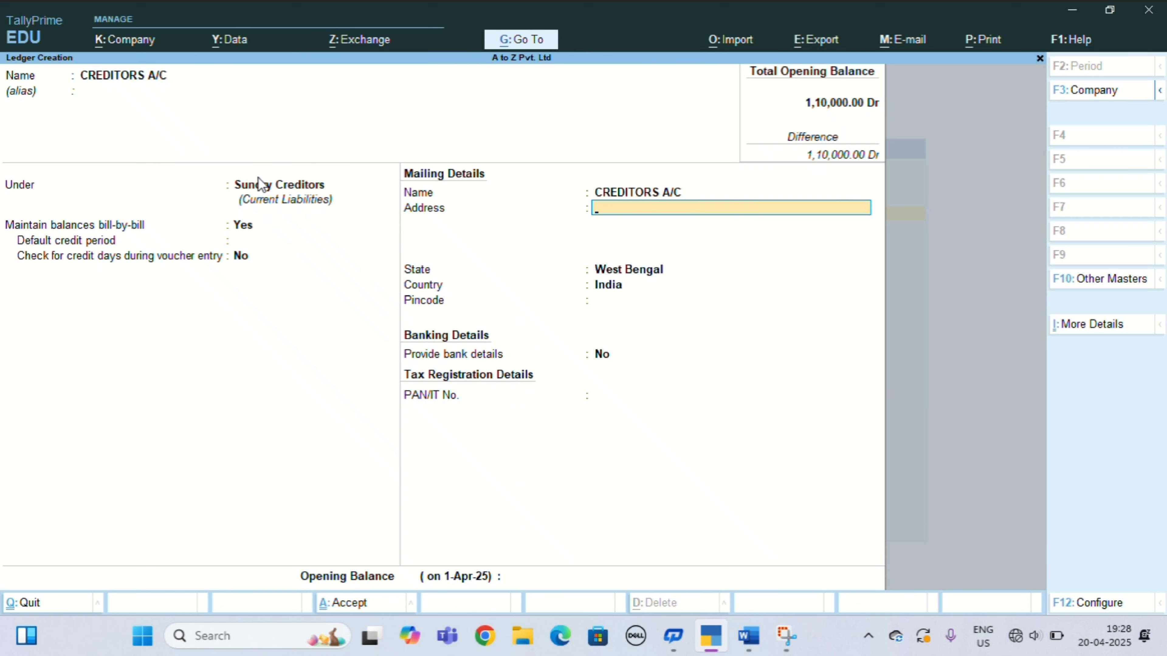
key("Return")
key("Return")
key("Return")
key("Return")
key("Return")
key("Return")
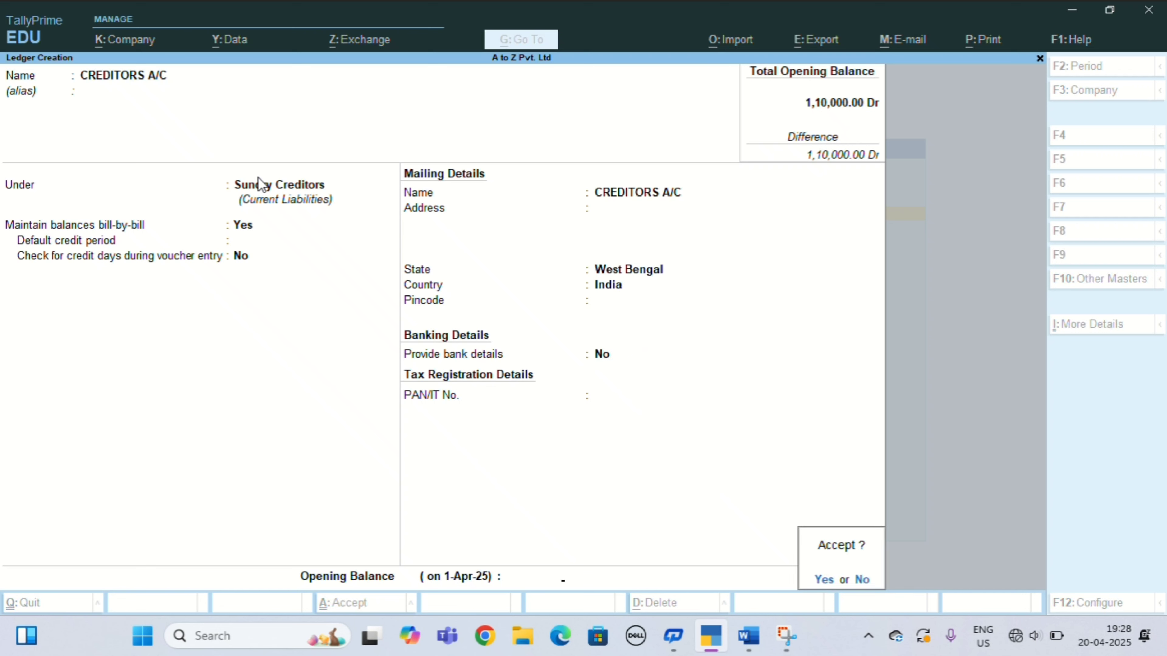
key("Return")
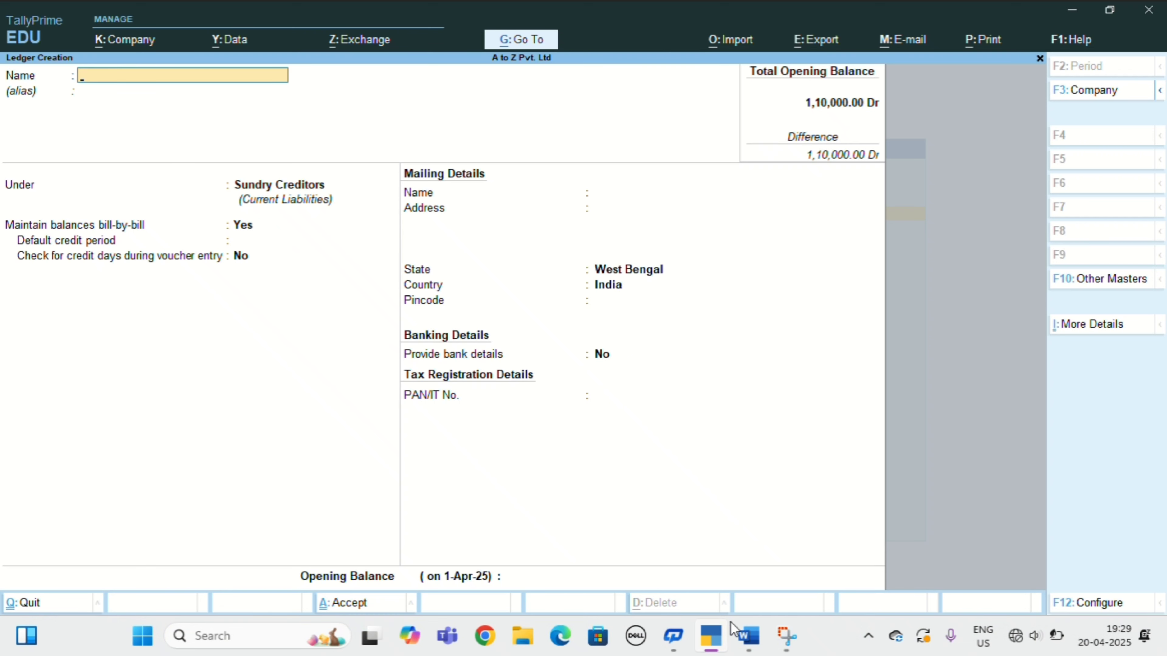
Check the eighth entry in the Word list and create a TallyPrime ledger named WAGES A/C under Direct Expenses, with ledger type Not Applicable
left_click(748, 636)
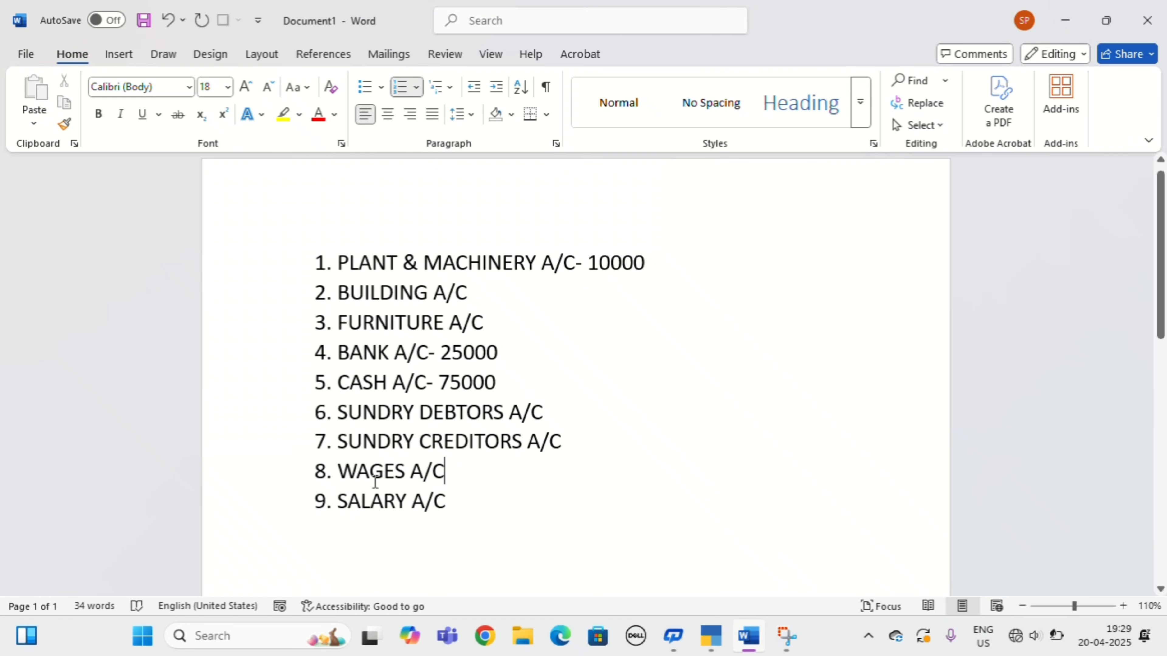
left_click(710, 641)
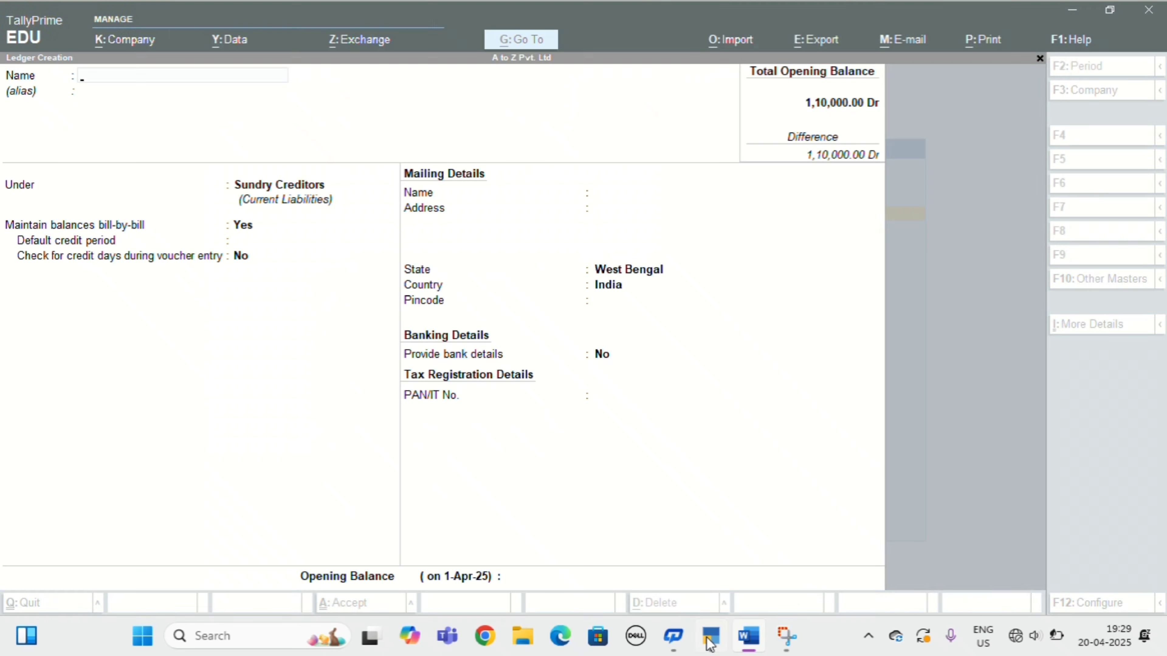
type("W")
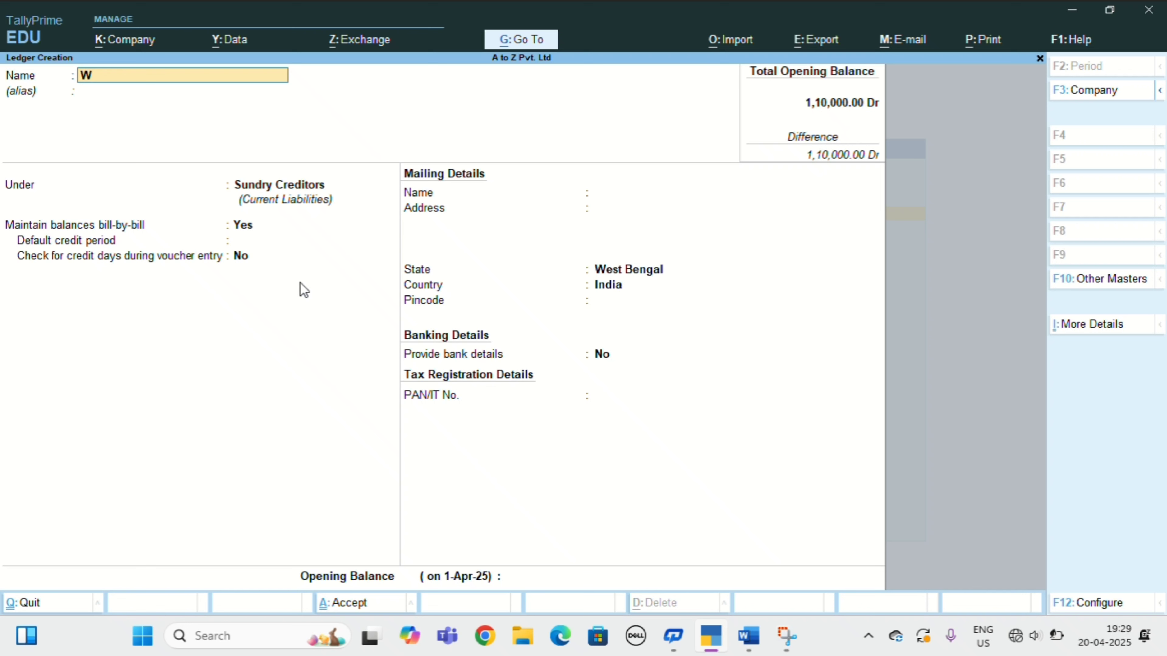
type("AGES A/C")
key("Return")
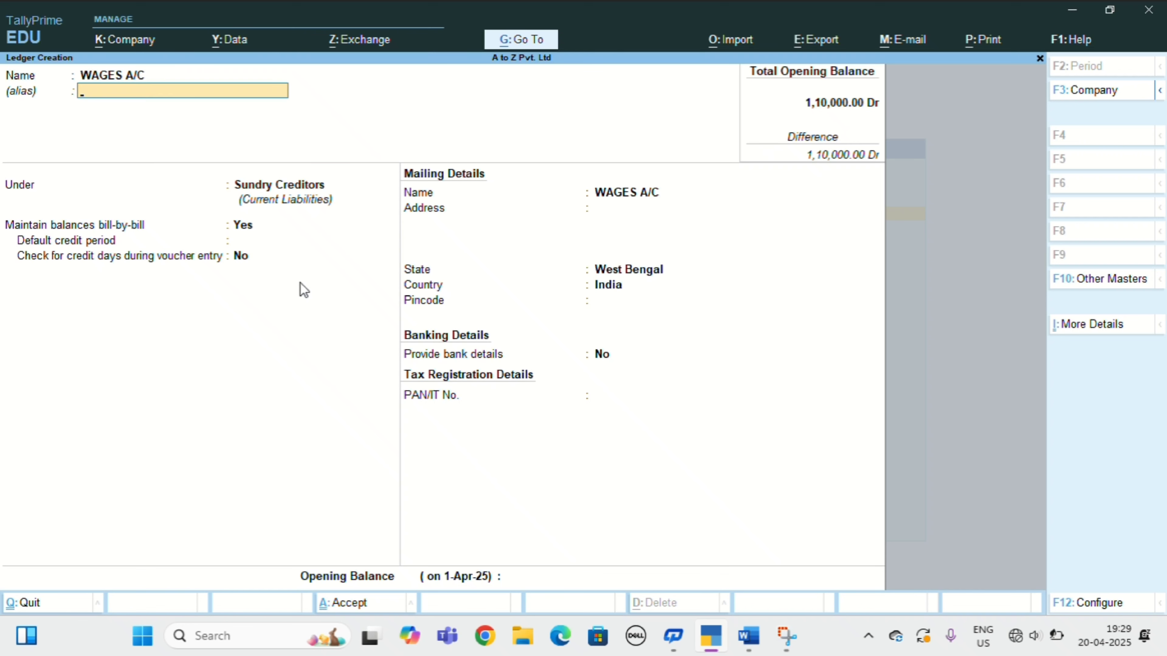
key("Return")
type("DIRE")
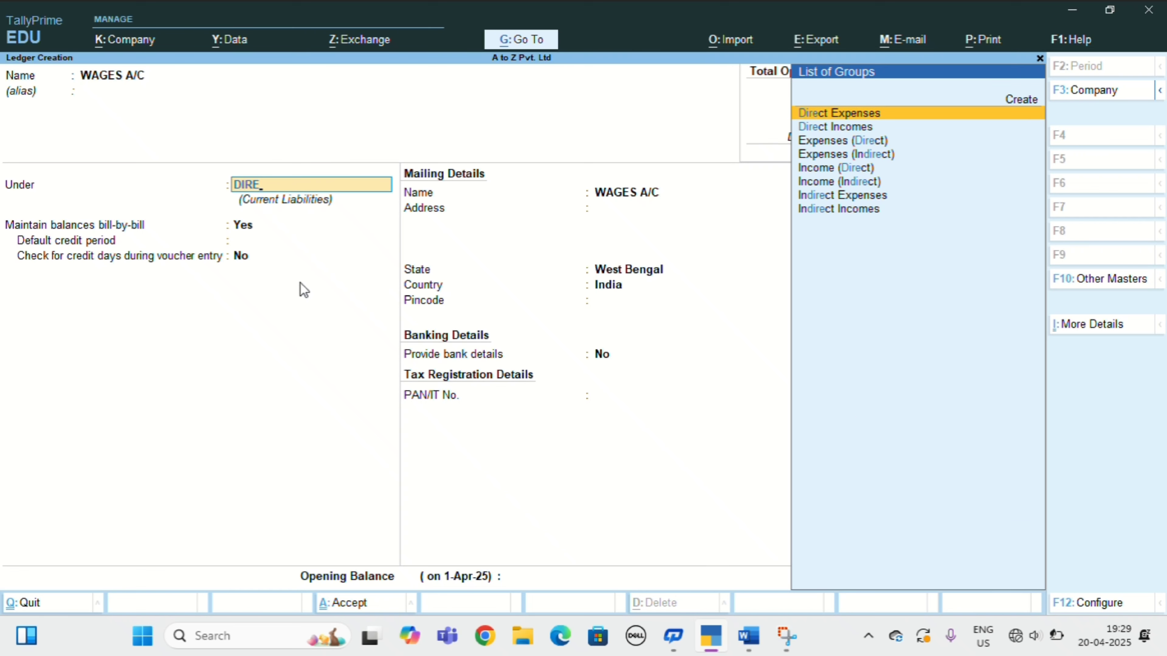
key("Return")
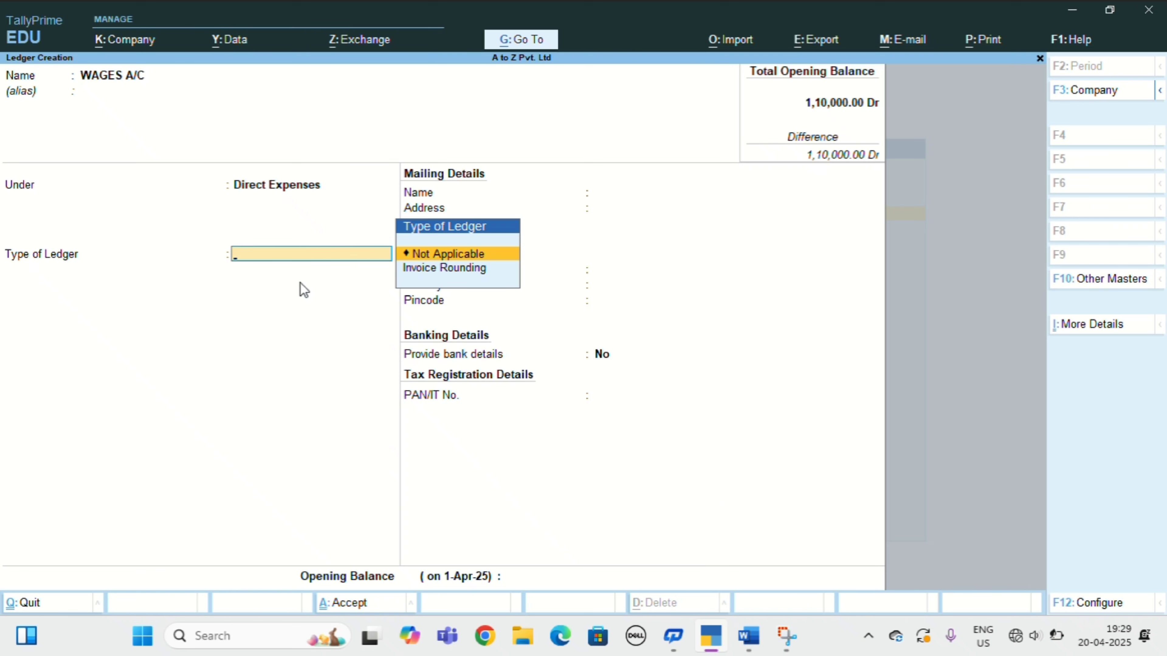
key("Return")
key("Return")
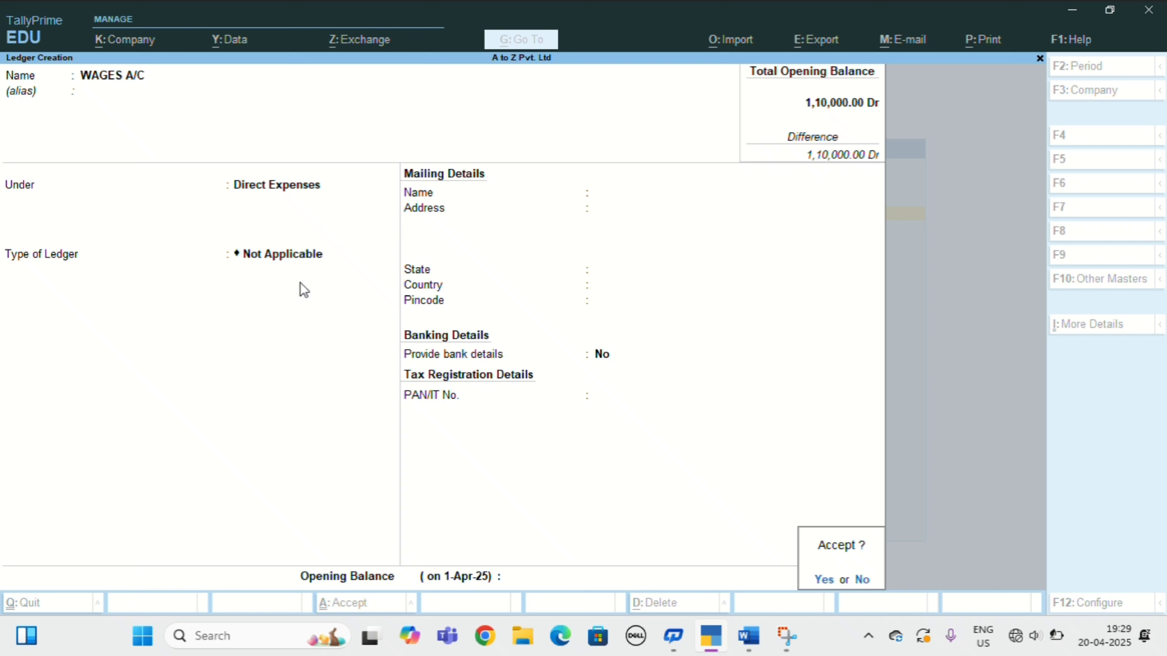
key("Return")
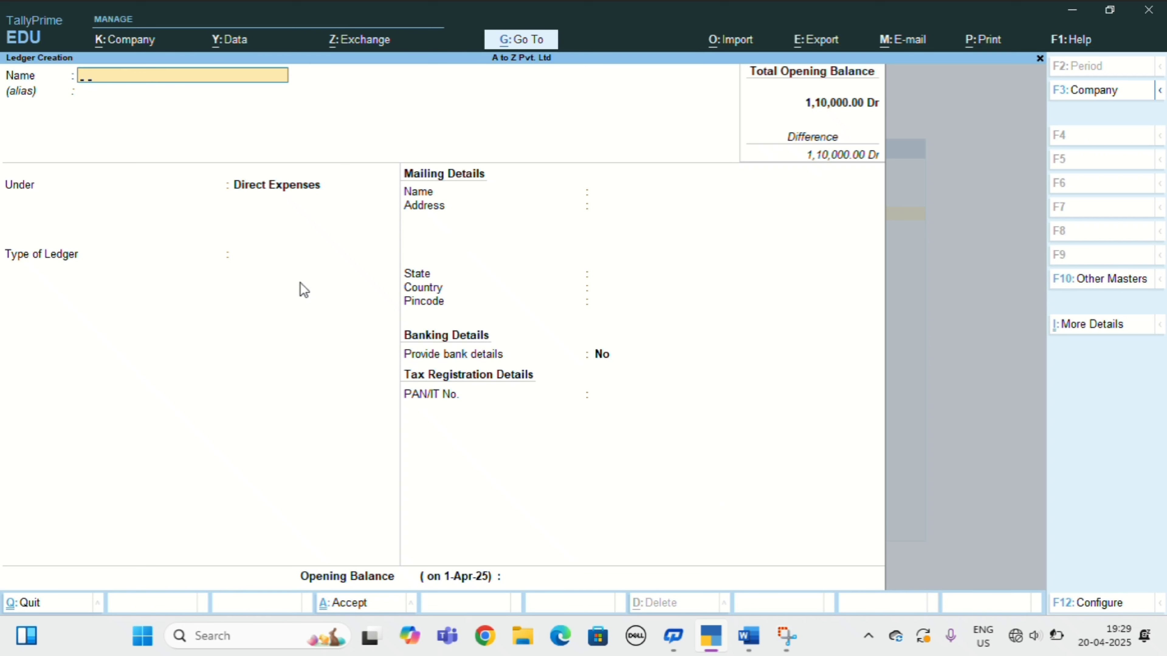
Create a ledger named SALARY A/C under Indirect Expenses, with ledger type Not Applicable, and return to the Gateway of Tally
type("SALARY A/C")
key("Return")
key("Return")
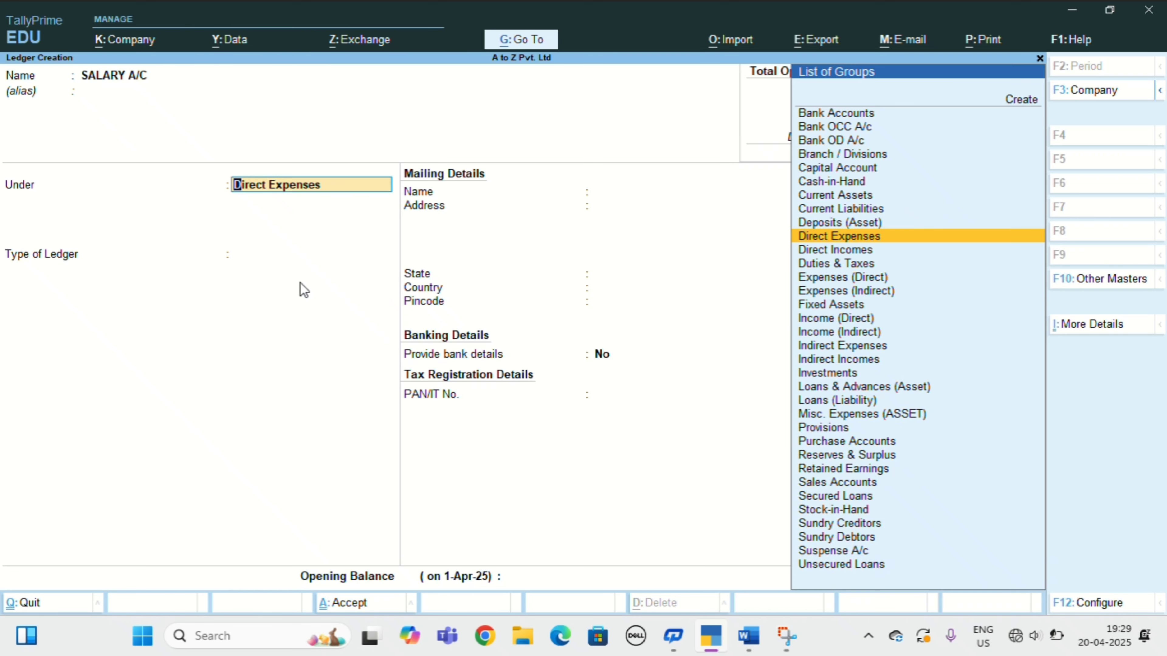
type("IND")
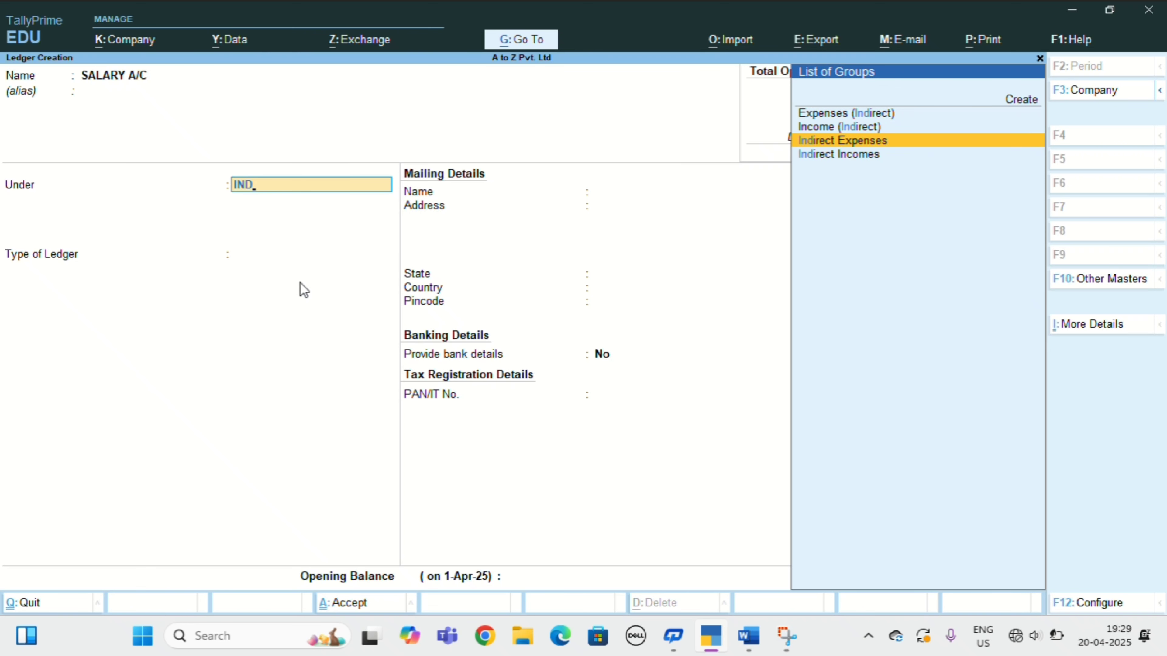
key("Return")
key("Return")
key("Return")
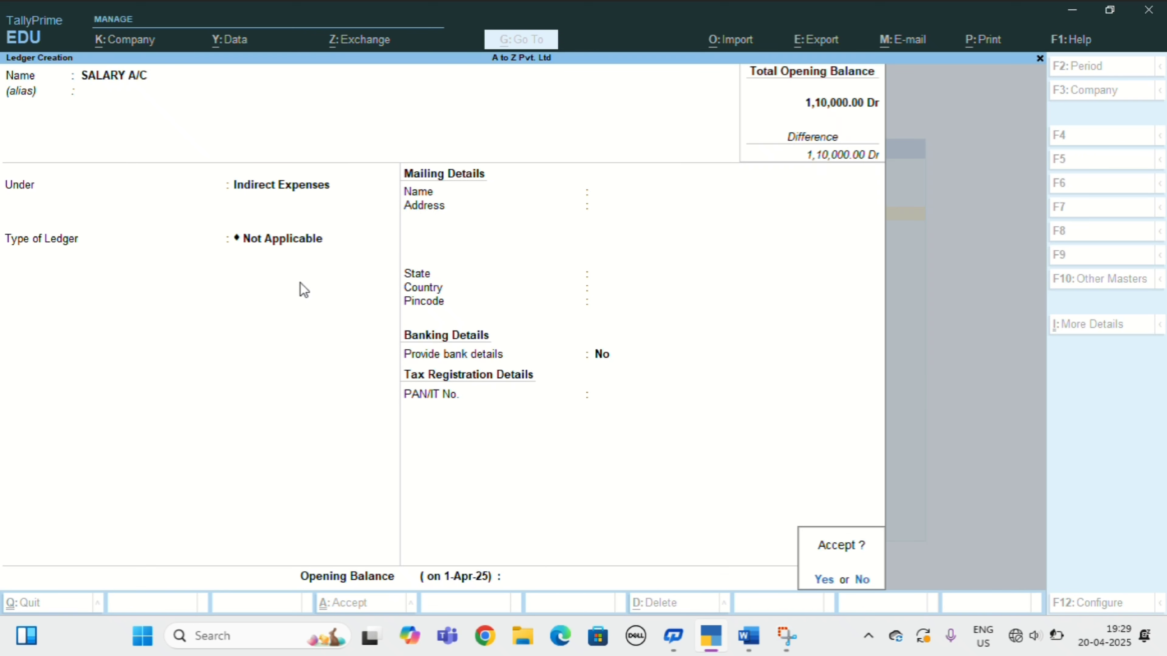
key("Return")
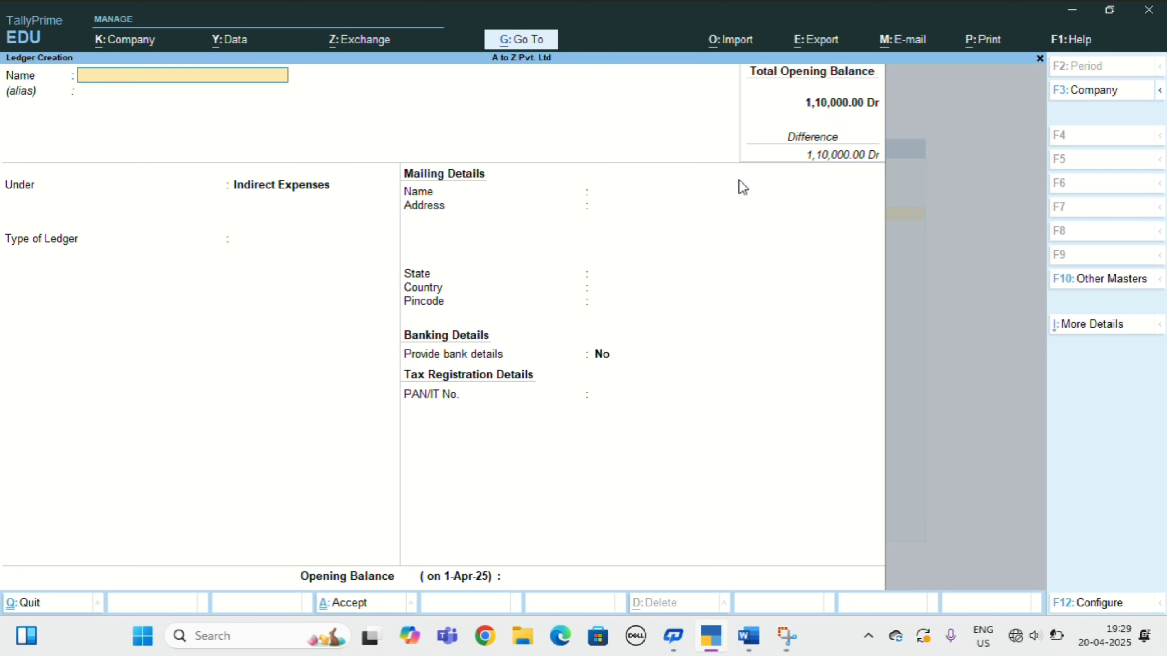
key("Escape")
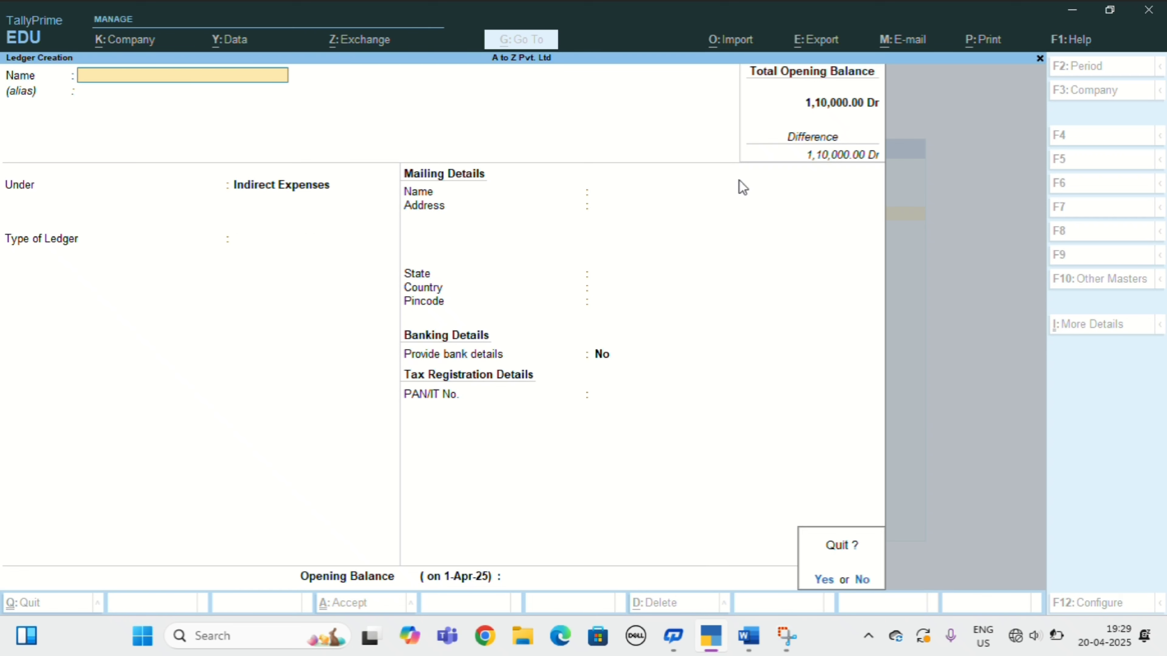
key("Return")
key("Escape")
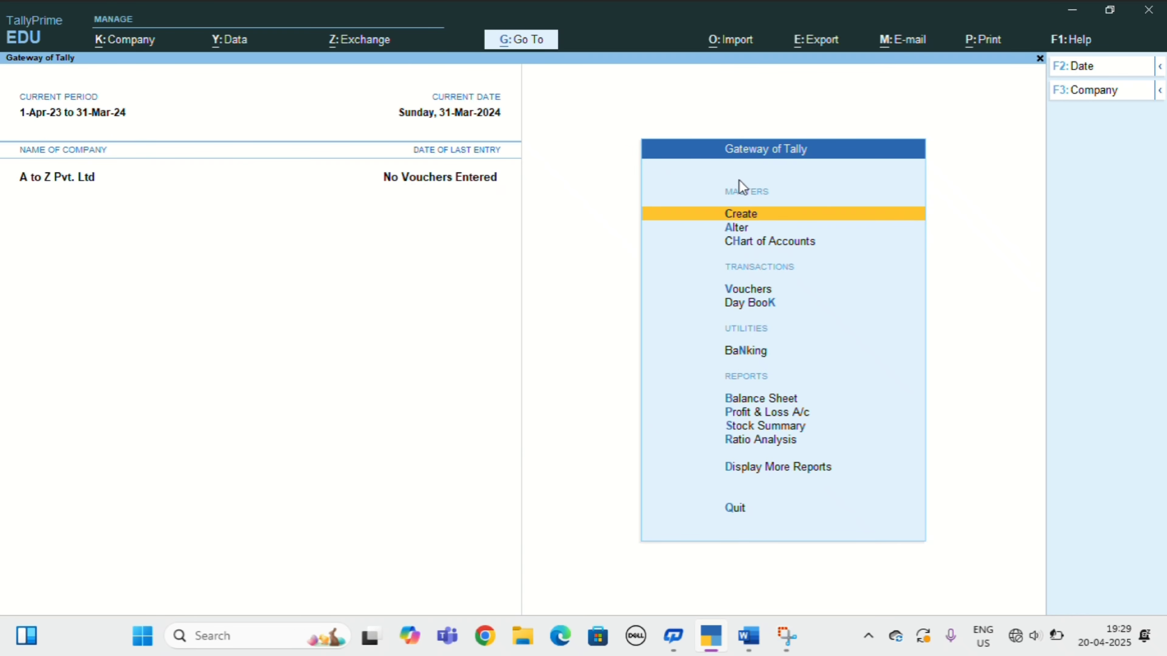
Review the list of ledgers available for alteration in the company, then return to the Gateway of Tally without altering any
key("Down")
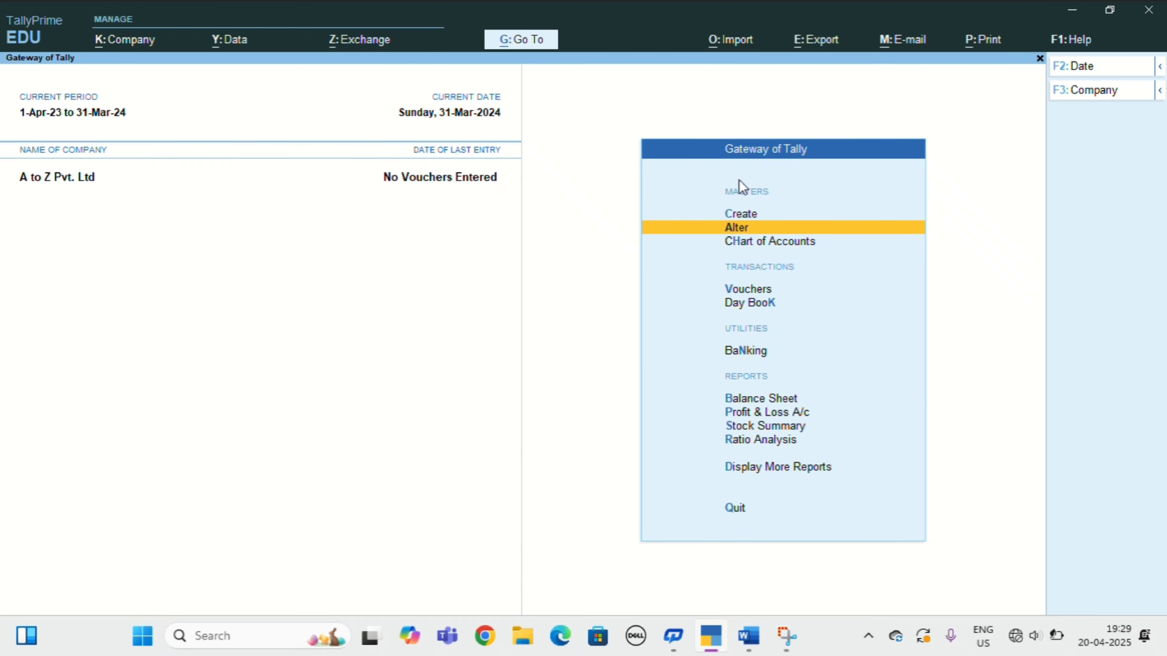
key("Return")
key("Down")
key("Return")
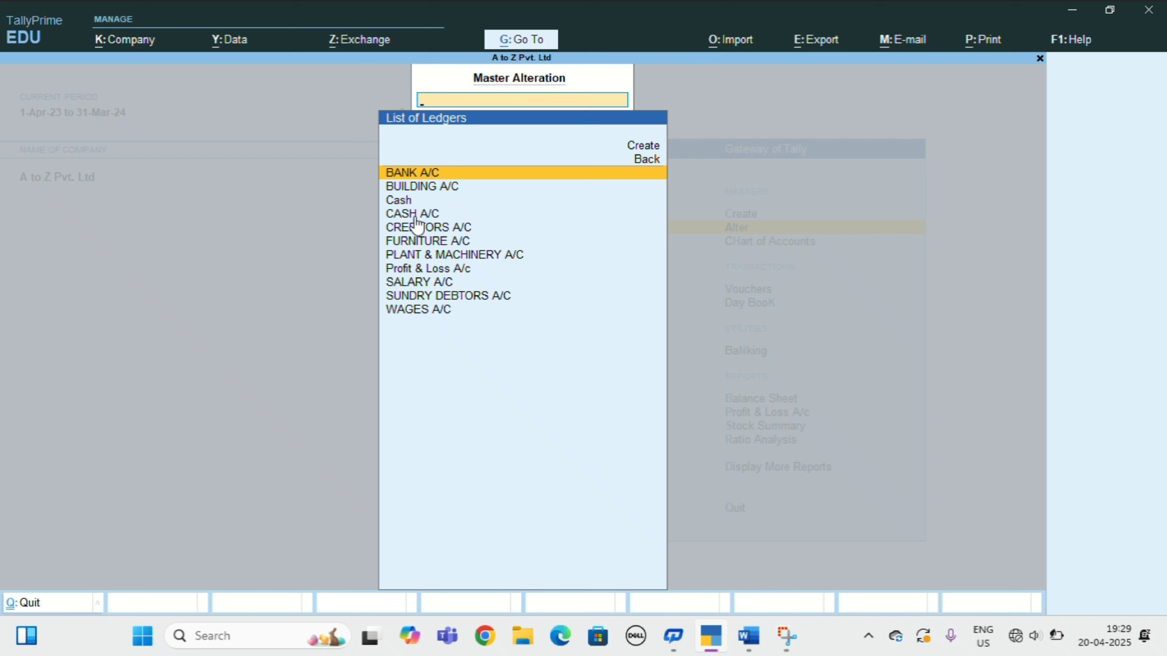
left_click(427, 258)
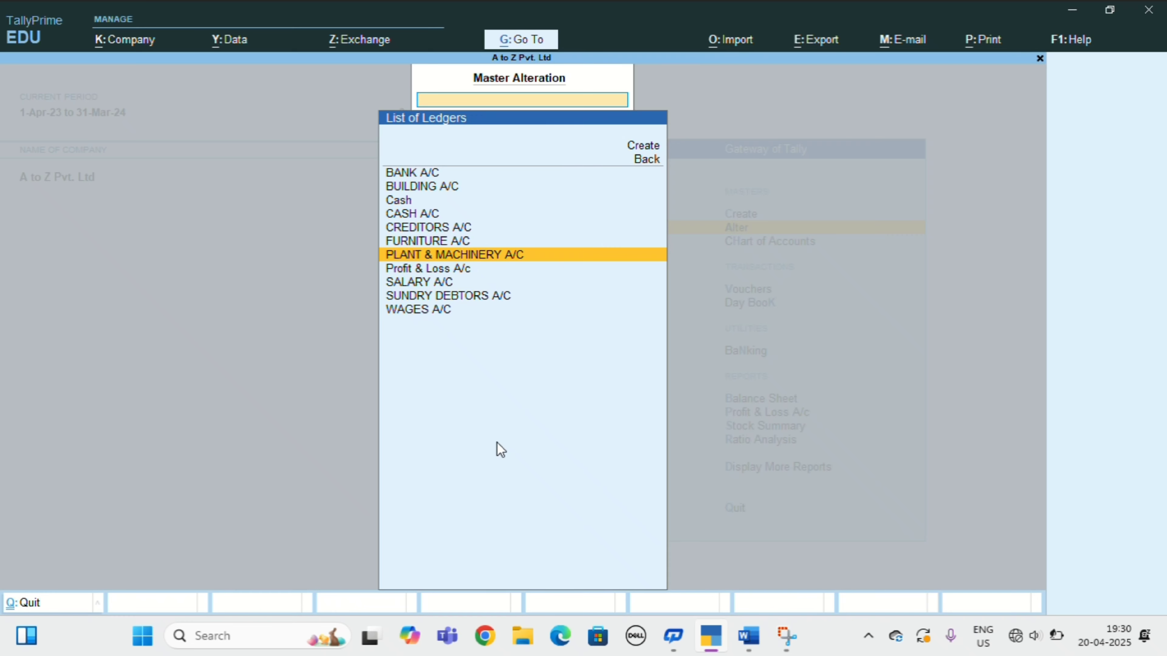
key("Escape")
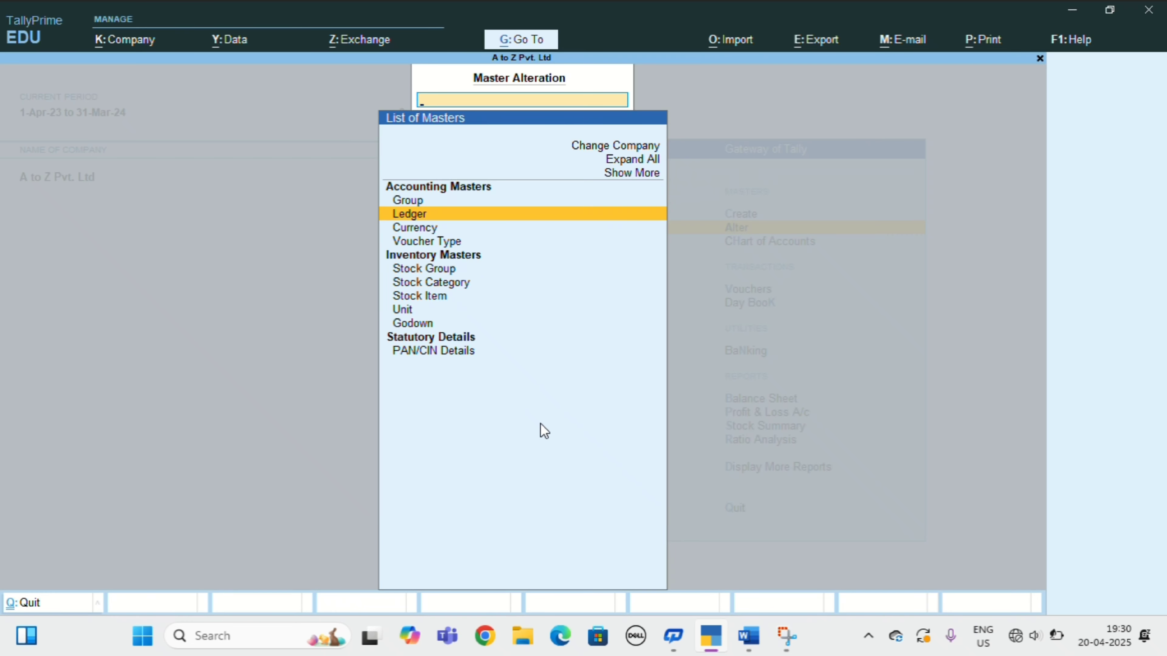
key("Escape")
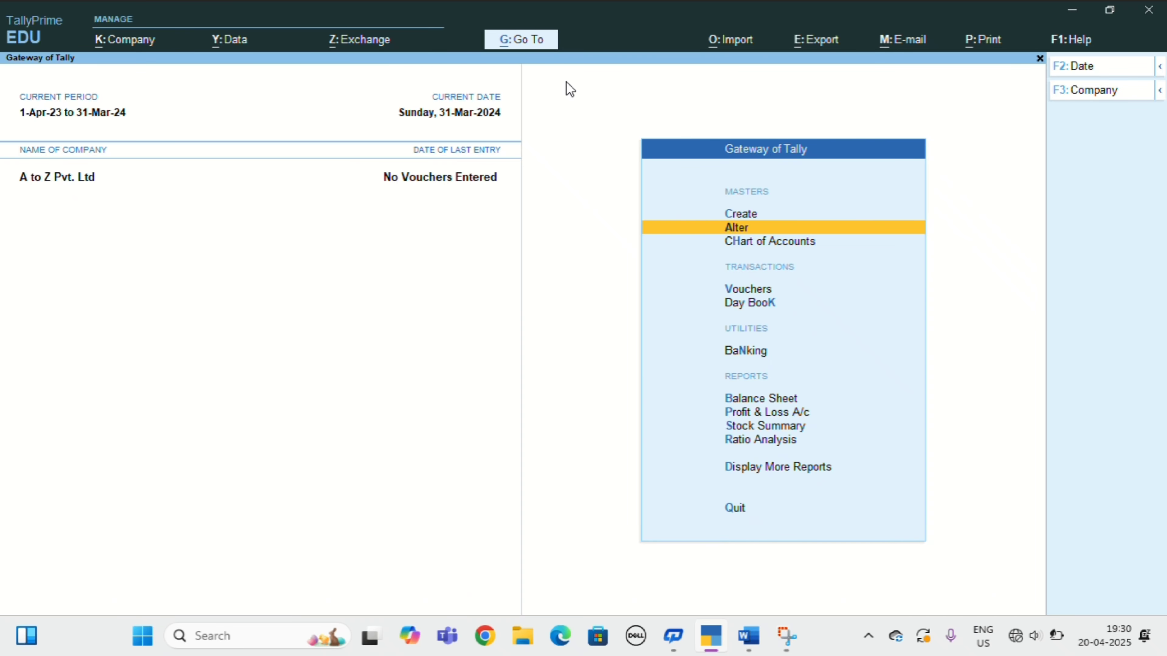